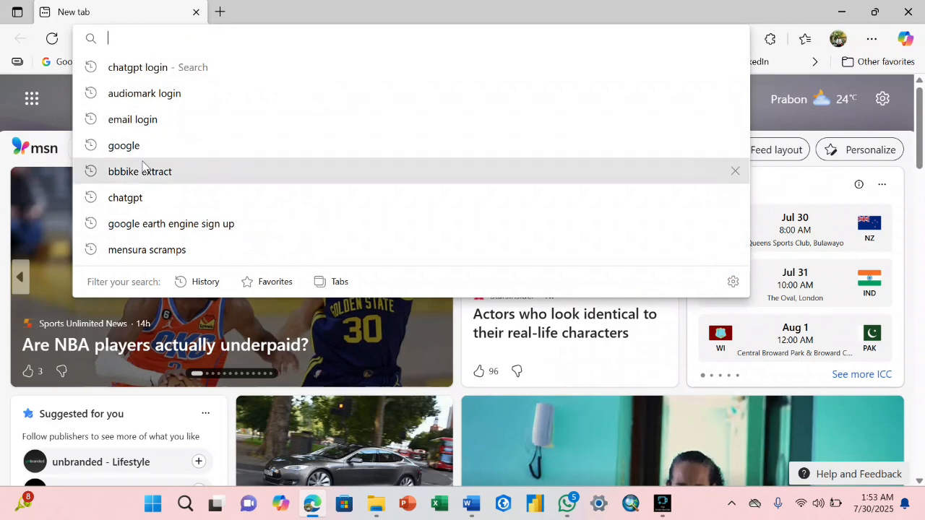
- Run the Bing search for 'bbbike extract' from the address-bar history suggestion
{"action": "left_click", "coordinate": [190, 175]}
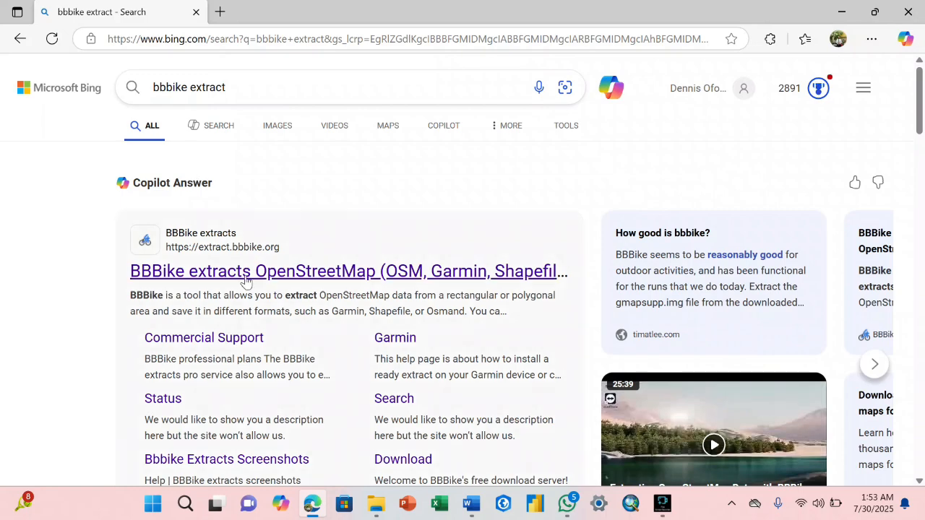
{"action": "scroll", "coordinate": [250, 274], "scroll_direction": "down", "scroll_amount": 5}
{"action": "scroll", "coordinate": [250, 275], "scroll_direction": "up", "scroll_amount": 5}
- Open the BBBike extracts site and keep the output format as Shapefile (Esri)
{"action": "left_click", "coordinate": [270, 273]}
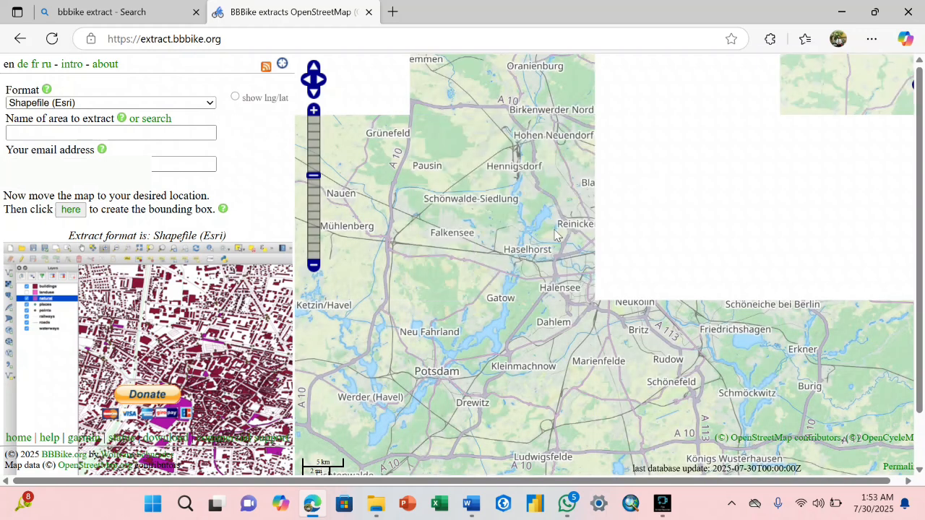
{"action": "left_click", "coordinate": [209, 102]}
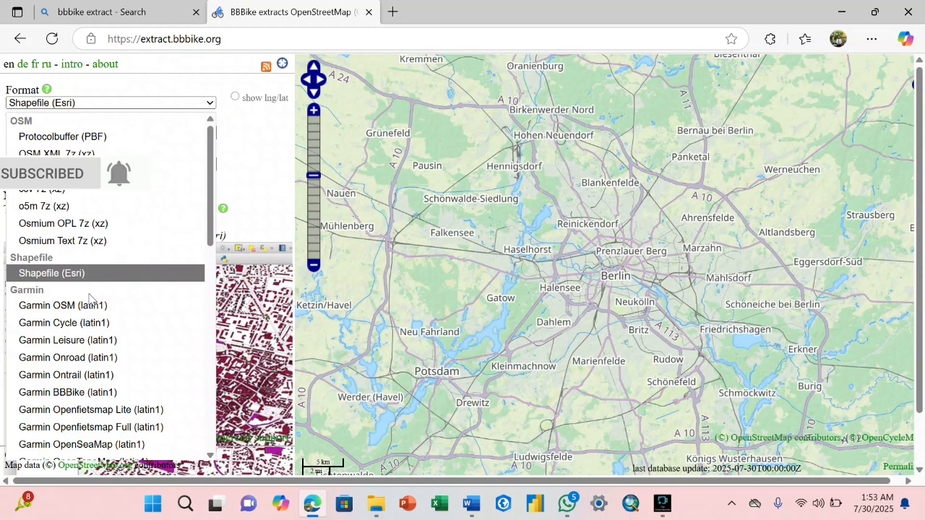
{"action": "left_click", "coordinate": [250, 168]}
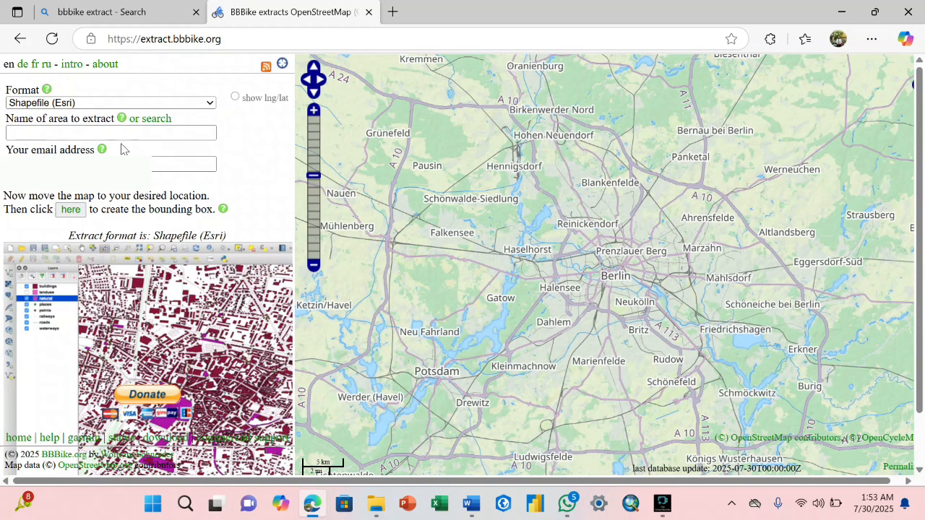
{"action": "left_click", "coordinate": [144, 131]}
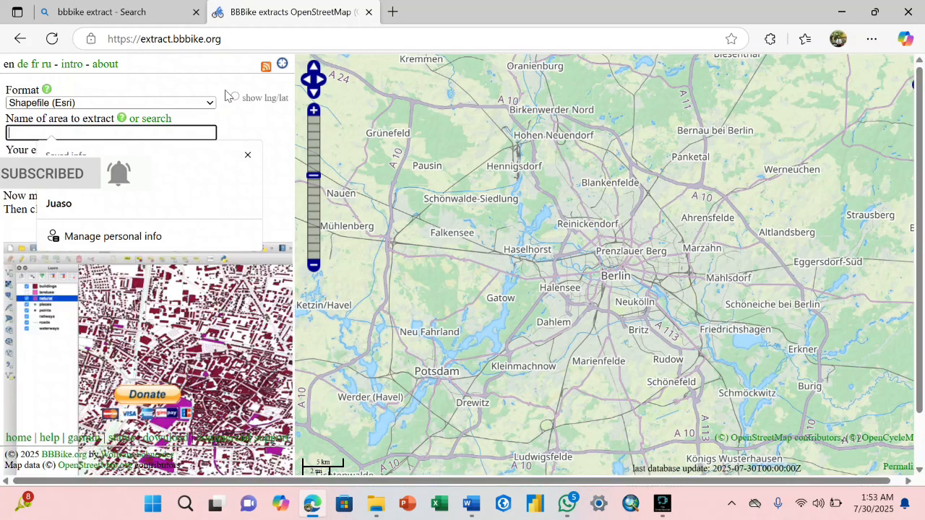
{"action": "left_click", "coordinate": [256, 98]}
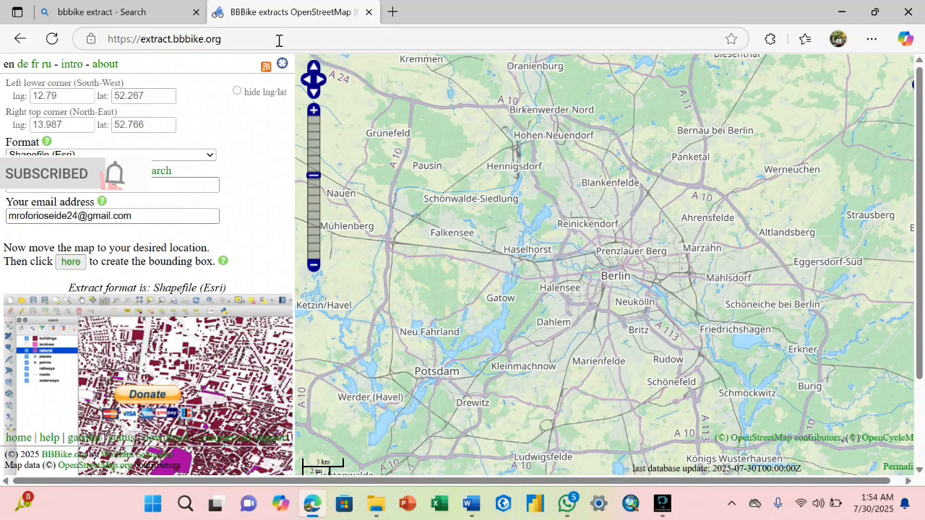
{"action": "left_click", "coordinate": [237, 91]}
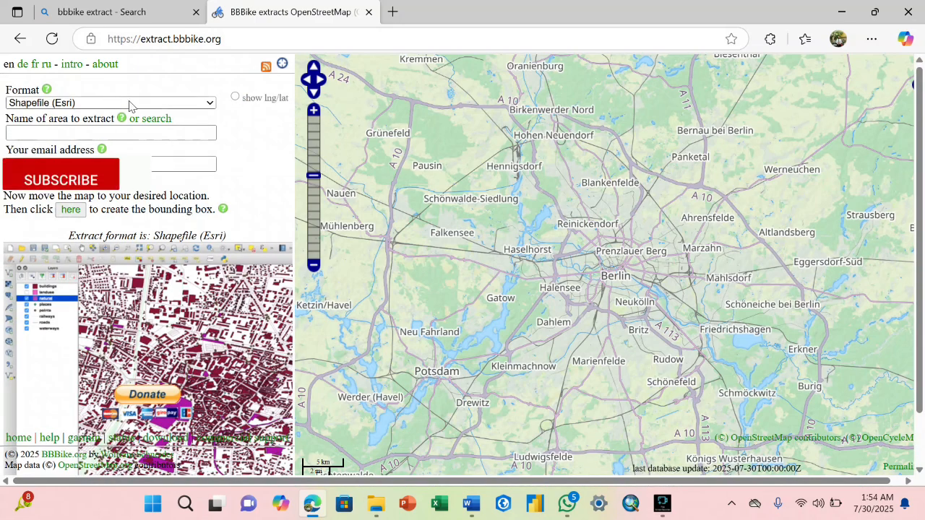
- Fill in the email address and area name Kumasi from the saved autofill entry
{"action": "left_click", "coordinate": [108, 164]}
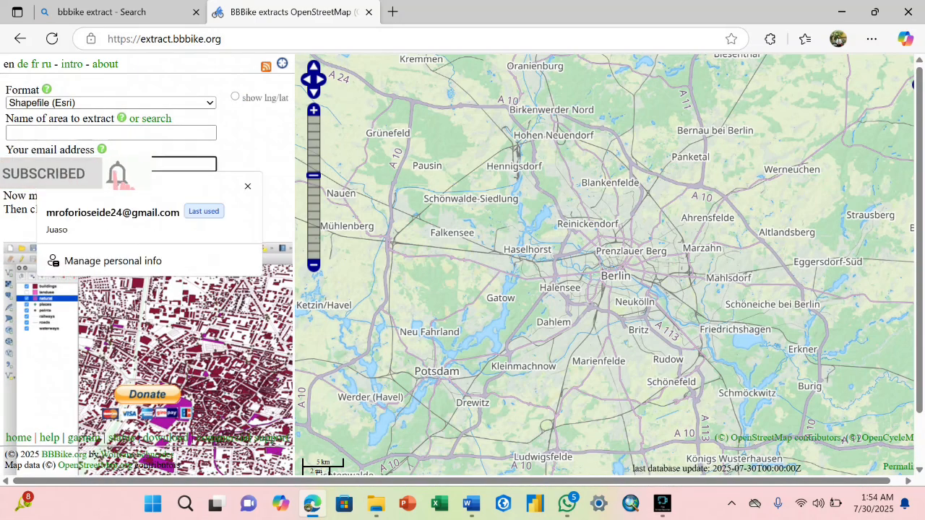
{"action": "type", "text": "m"}
{"action": "key", "text": "BackSpace"}
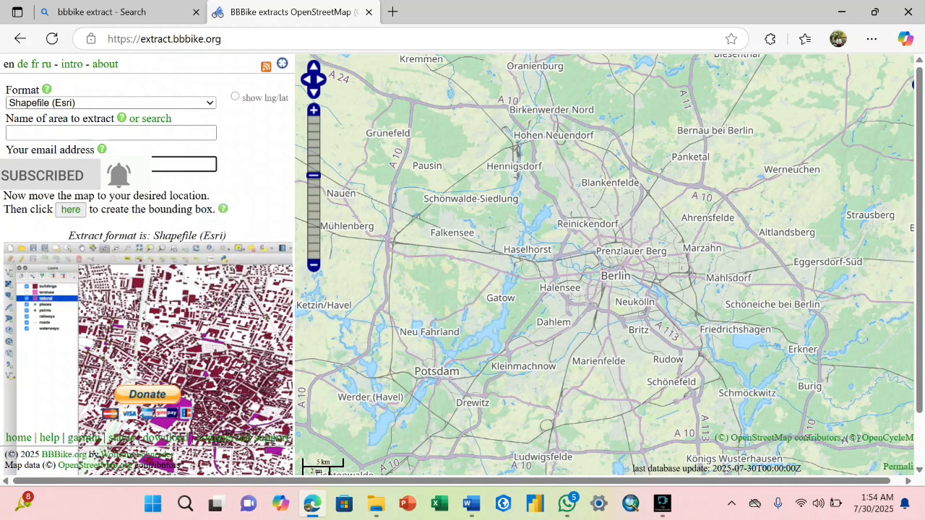
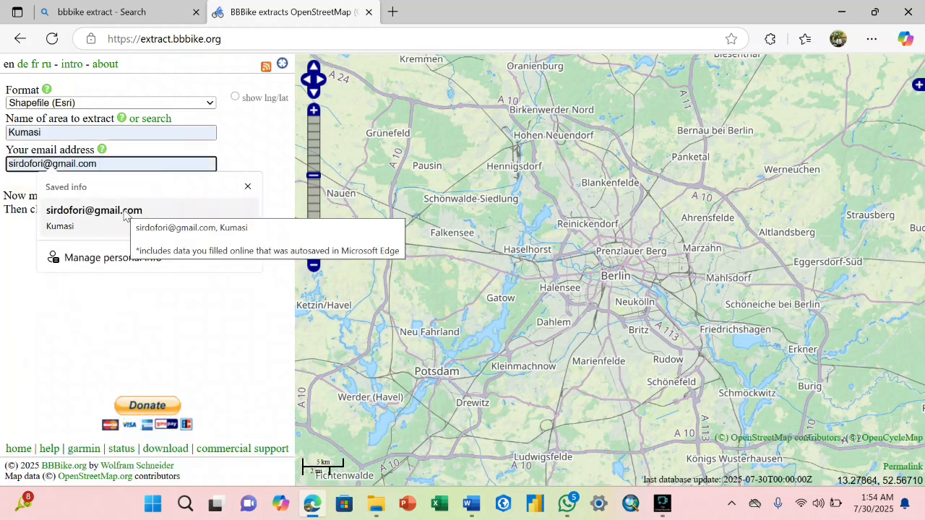
{"action": "left_click", "coordinate": [94, 211]}
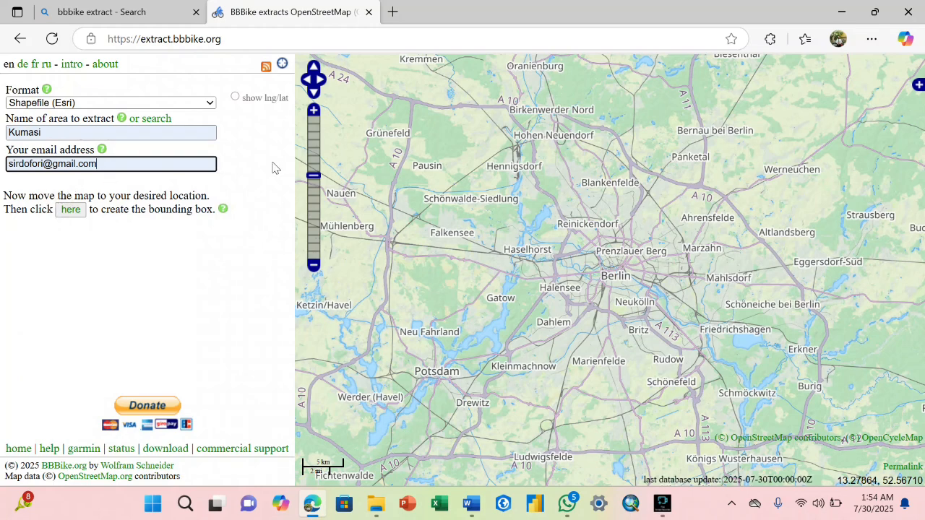
{"action": "left_click", "coordinate": [313, 267]}
- Zoom out to continent level, pan to West Africa, and zoom in on Ghana
{"action": "left_click", "coordinate": [314, 267]}
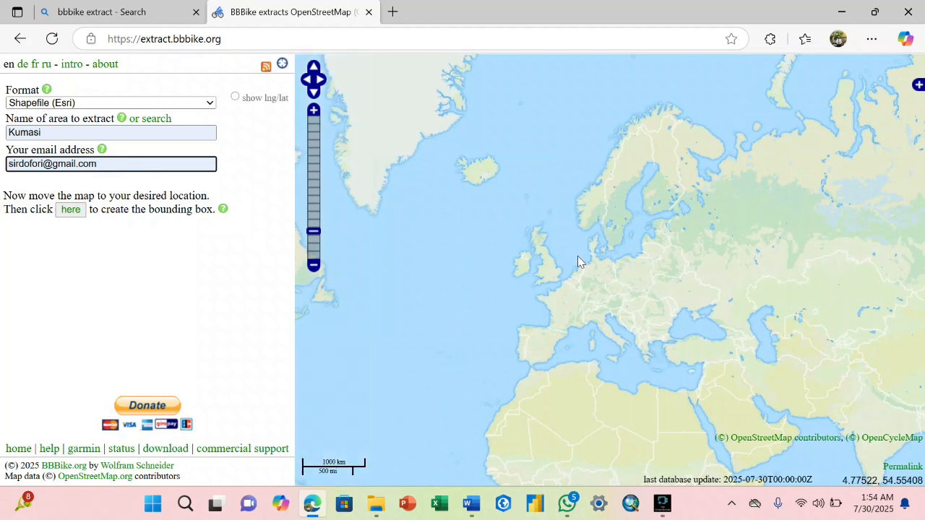
{"action": "left_click_drag", "start_coordinate": [631, 271], "coordinate": [656, 170]}
{"action": "left_click_drag", "start_coordinate": [649, 211], "coordinate": [490, 178]}
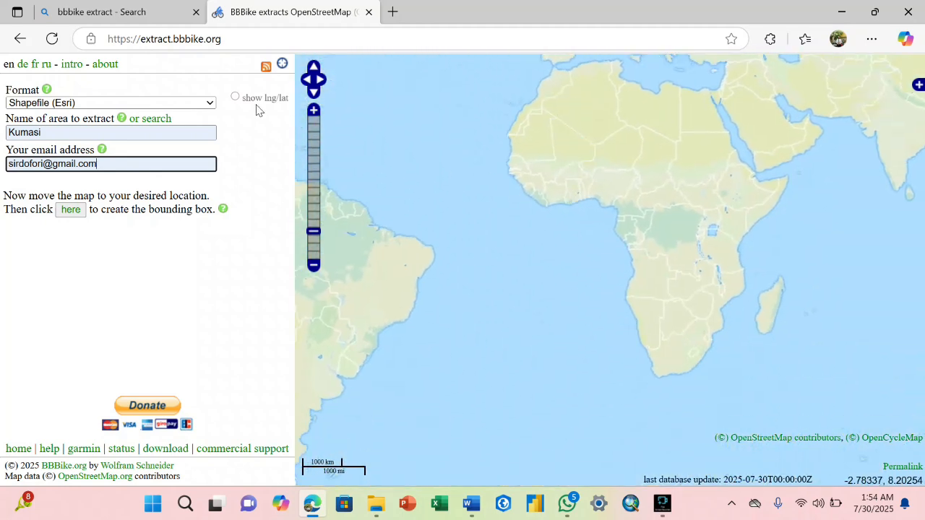
{"action": "left_click", "coordinate": [315, 110]}
{"action": "left_click", "coordinate": [315, 110]}
{"action": "left_click", "coordinate": [314, 110]}
{"action": "left_click", "coordinate": [314, 110]}
{"action": "left_click", "coordinate": [315, 110]}
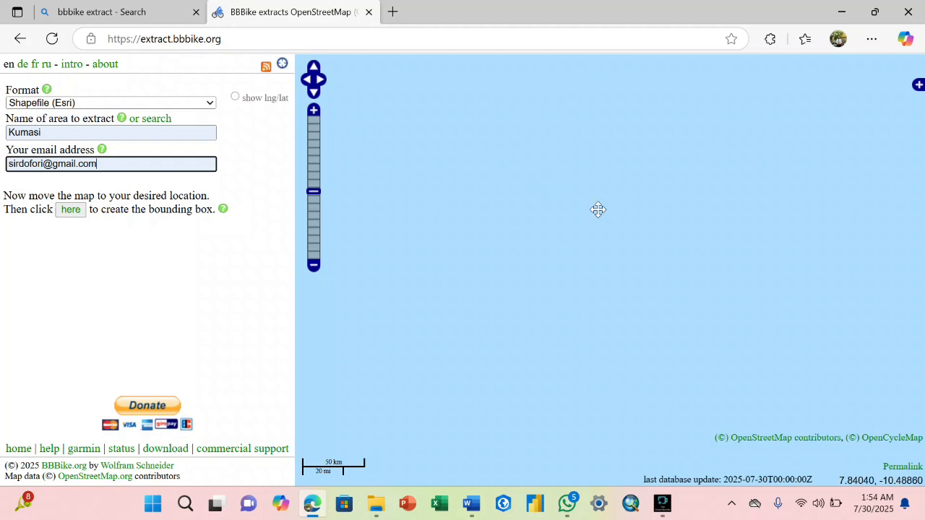
{"action": "left_click", "coordinate": [314, 265]}
{"action": "left_click", "coordinate": [314, 266]}
{"action": "left_click", "coordinate": [314, 265]}
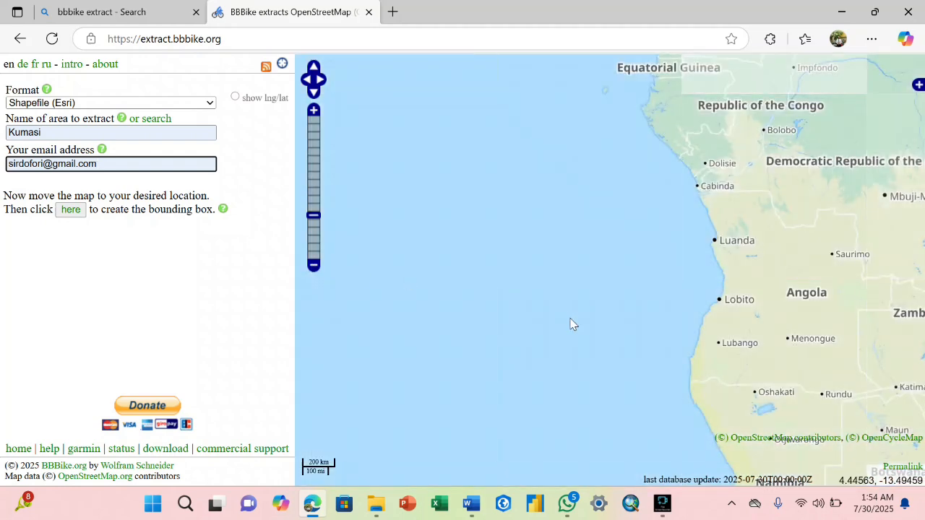
{"action": "left_click_drag", "start_coordinate": [571, 323], "coordinate": [647, 268]}
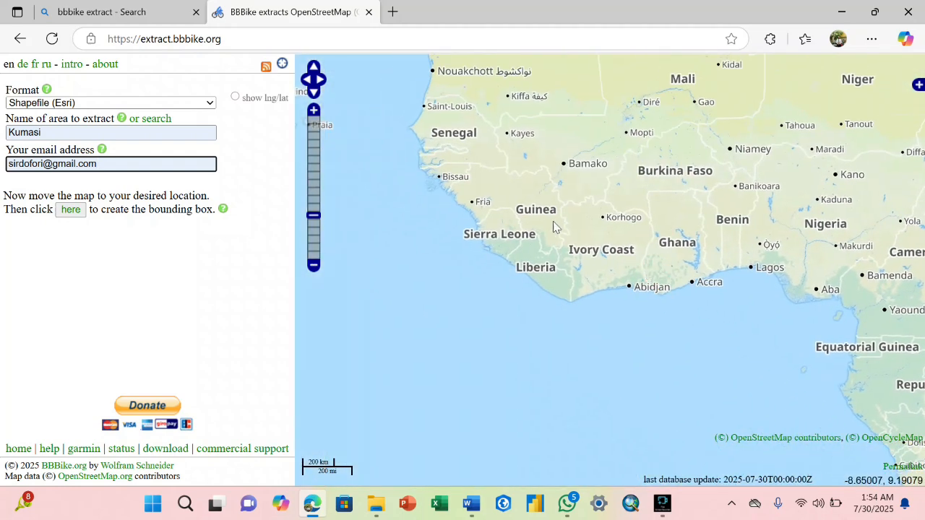
{"action": "left_click_drag", "start_coordinate": [552, 223], "coordinate": [428, 255]}
{"action": "left_click", "coordinate": [313, 110]}
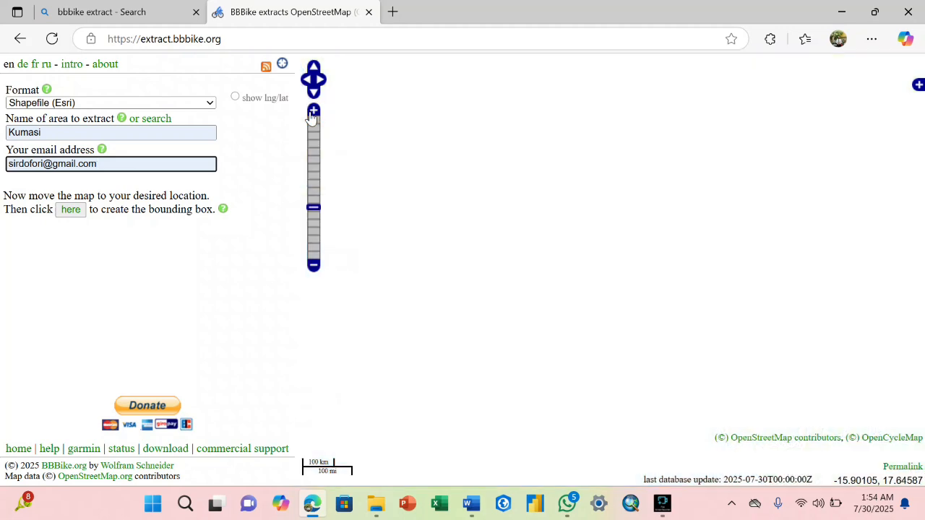
{"action": "left_click", "coordinate": [313, 110]}
- Centre Ghana on the map and zoom in further over southern Ghana
{"action": "left_click_drag", "start_coordinate": [552, 296], "coordinate": [596, 255]}
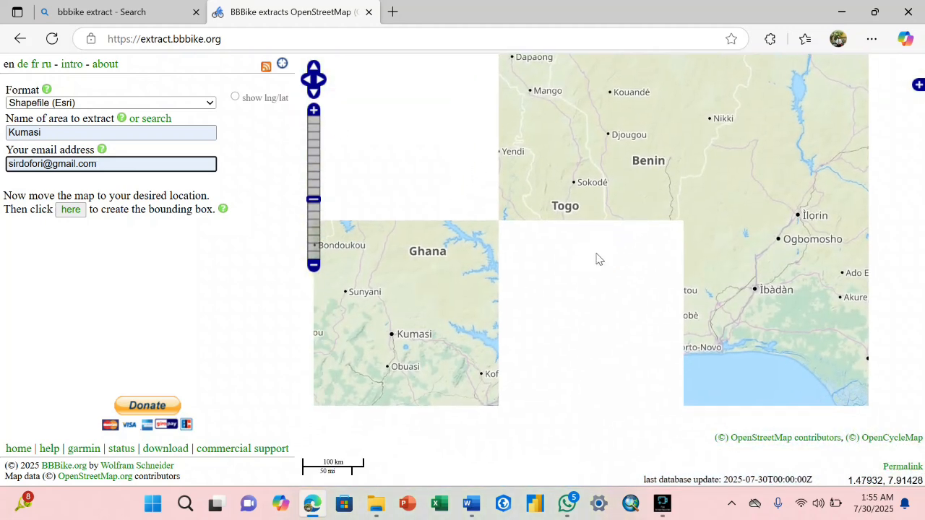
{"action": "left_click_drag", "start_coordinate": [506, 298], "coordinate": [582, 257]}
{"action": "left_click_drag", "start_coordinate": [498, 305], "coordinate": [533, 252]}
{"action": "left_click", "coordinate": [313, 110]}
{"action": "left_click", "coordinate": [313, 109]}
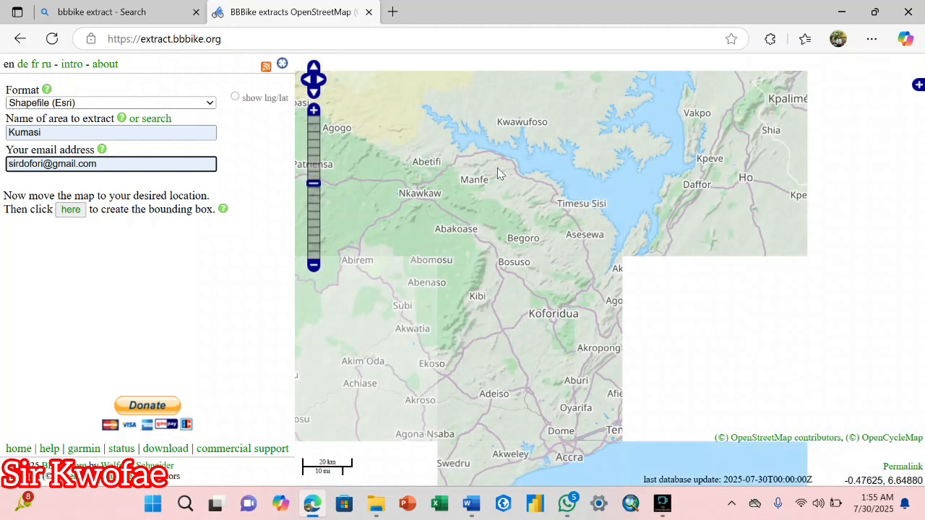
{"action": "left_click_drag", "start_coordinate": [468, 210], "coordinate": [563, 187]}
{"action": "left_click_drag", "start_coordinate": [524, 221], "coordinate": [514, 171]}
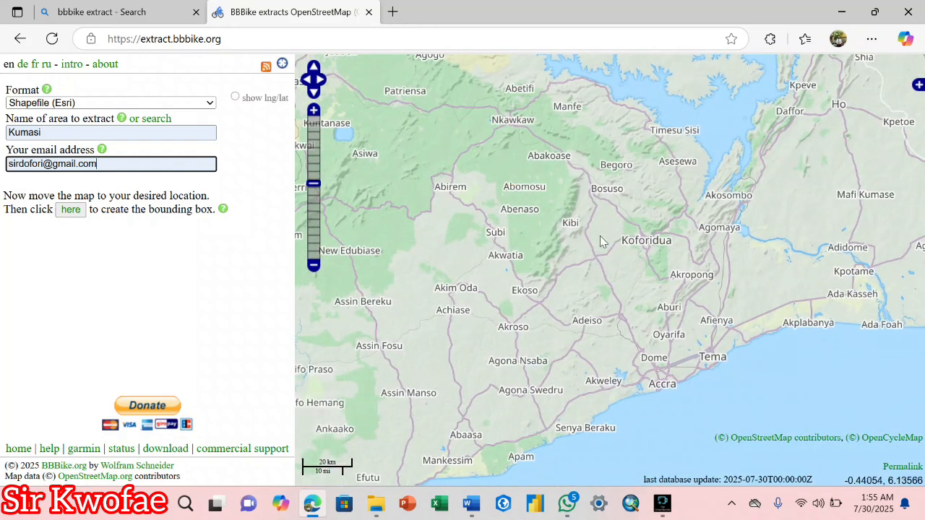
{"action": "left_click_drag", "start_coordinate": [607, 241], "coordinate": [559, 188]}
{"action": "left_click", "coordinate": [313, 110]}
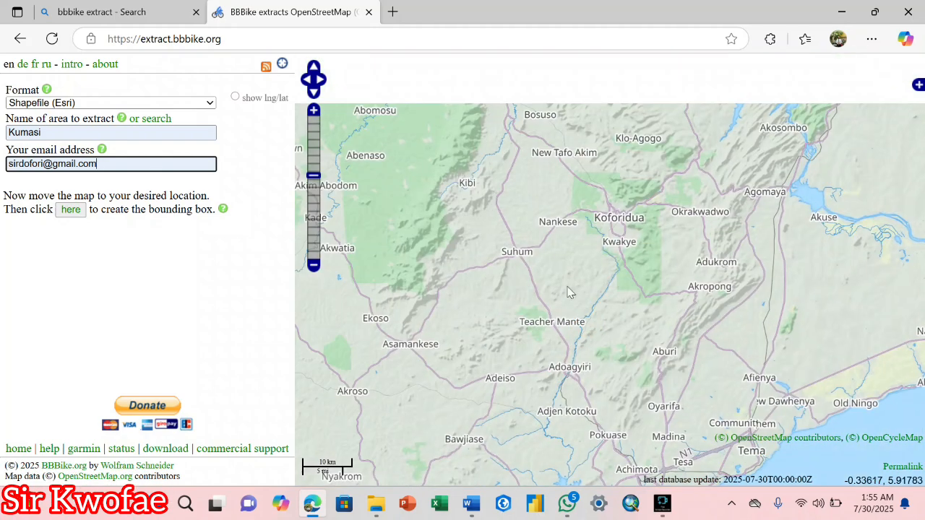
- Pan north past Maame Krobo and west toward Ejura until Kumasi is centred
{"action": "left_click_drag", "start_coordinate": [568, 215], "coordinate": [576, 310]}
{"action": "left_click_drag", "start_coordinate": [595, 269], "coordinate": [479, 277]}
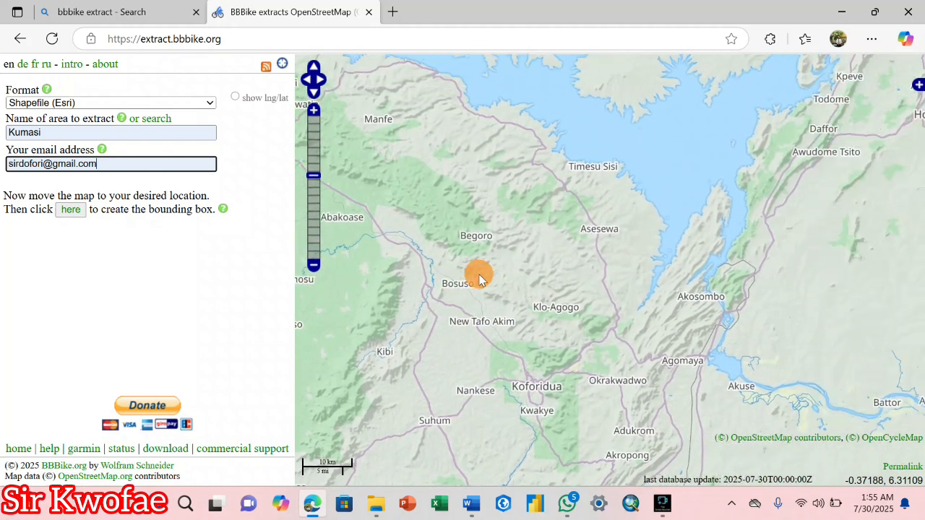
{"action": "left_click_drag", "start_coordinate": [529, 249], "coordinate": [536, 165]}
{"action": "left_click_drag", "start_coordinate": [486, 289], "coordinate": [655, 373]}
{"action": "left_click_drag", "start_coordinate": [501, 260], "coordinate": [531, 323]}
{"action": "left_click_drag", "start_coordinate": [566, 230], "coordinate": [511, 341]}
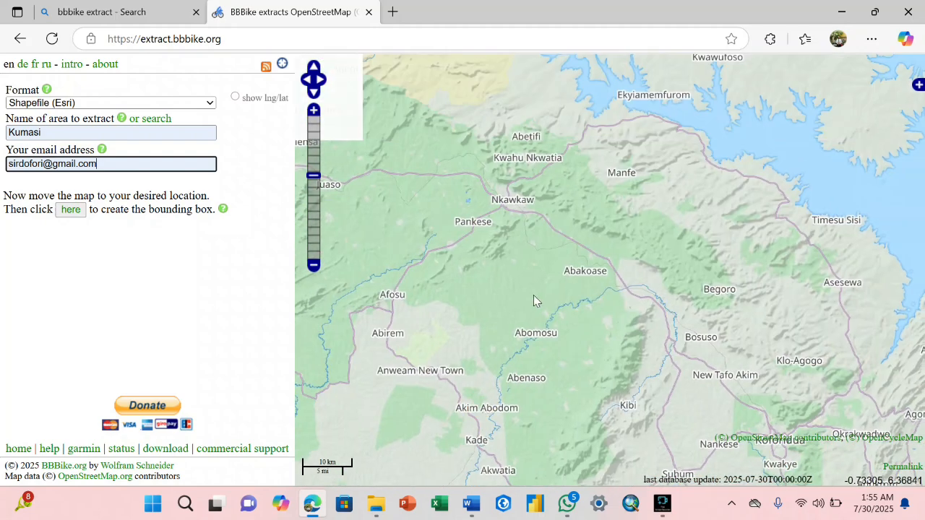
{"action": "left_click_drag", "start_coordinate": [538, 284], "coordinate": [529, 389]}
{"action": "left_click_drag", "start_coordinate": [562, 187], "coordinate": [546, 346]}
{"action": "left_click_drag", "start_coordinate": [576, 277], "coordinate": [545, 448]}
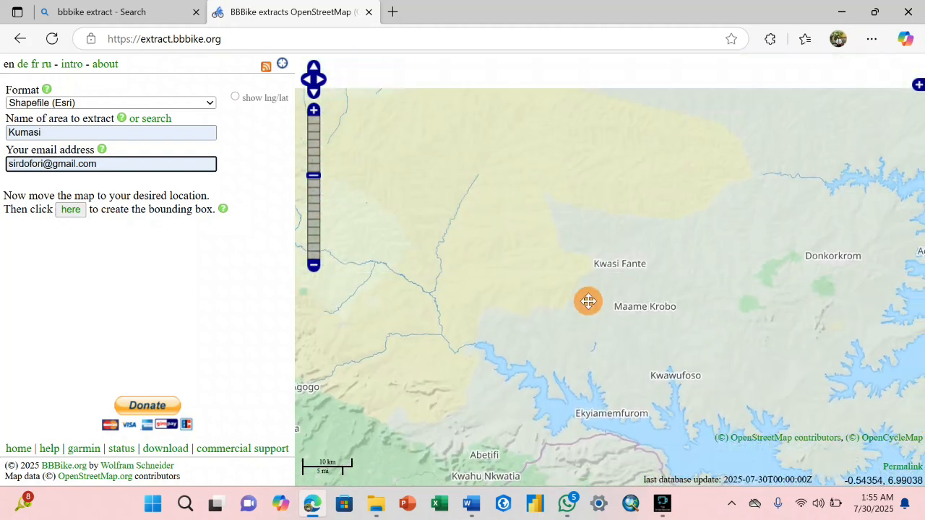
{"action": "left_click_drag", "start_coordinate": [586, 301], "coordinate": [590, 394]}
{"action": "left_click_drag", "start_coordinate": [659, 300], "coordinate": [681, 385]}
{"action": "left_click_drag", "start_coordinate": [495, 213], "coordinate": [733, 123]}
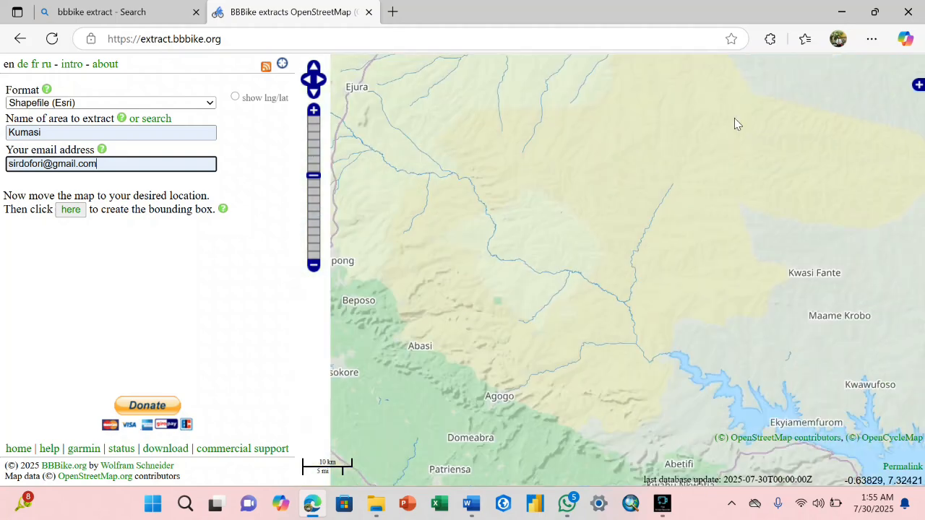
{"action": "left_click_drag", "start_coordinate": [663, 412], "coordinate": [667, 238]}
{"action": "left_click_drag", "start_coordinate": [485, 302], "coordinate": [535, 275]}
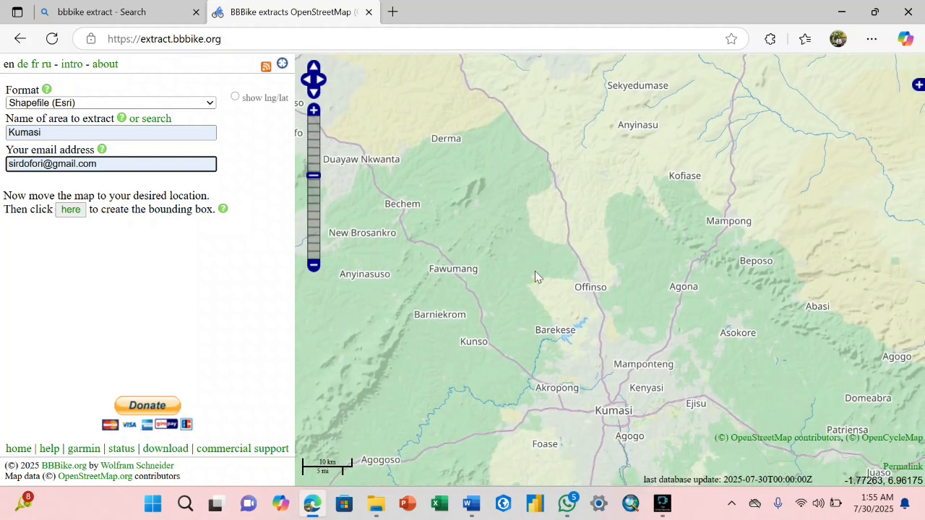
{"action": "left_click_drag", "start_coordinate": [547, 337], "coordinate": [546, 316]}
{"action": "left_click_drag", "start_coordinate": [456, 296], "coordinate": [537, 295]}
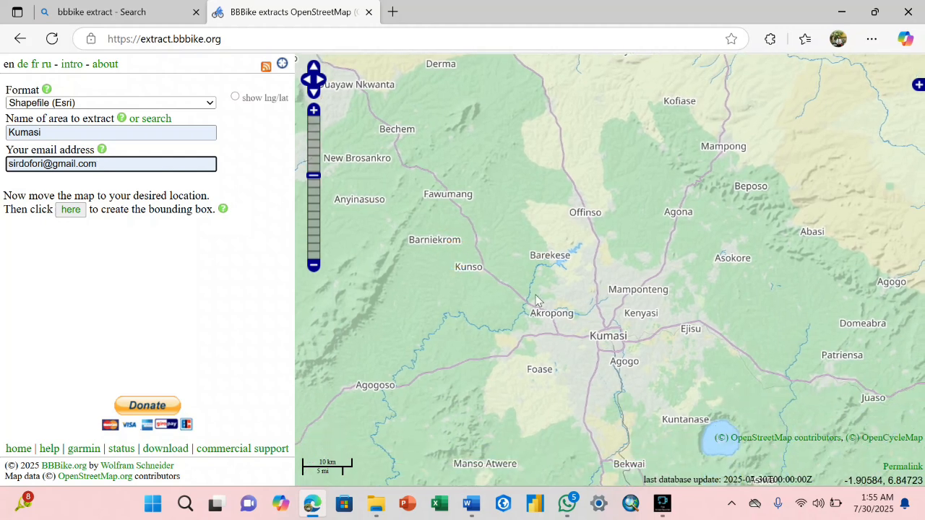
{"action": "left_click_drag", "start_coordinate": [623, 349], "coordinate": [597, 323]}
- Zoom in two levels on Kumasi and pan east toward Dumakwae and Juaben
{"action": "left_click", "coordinate": [313, 111]}
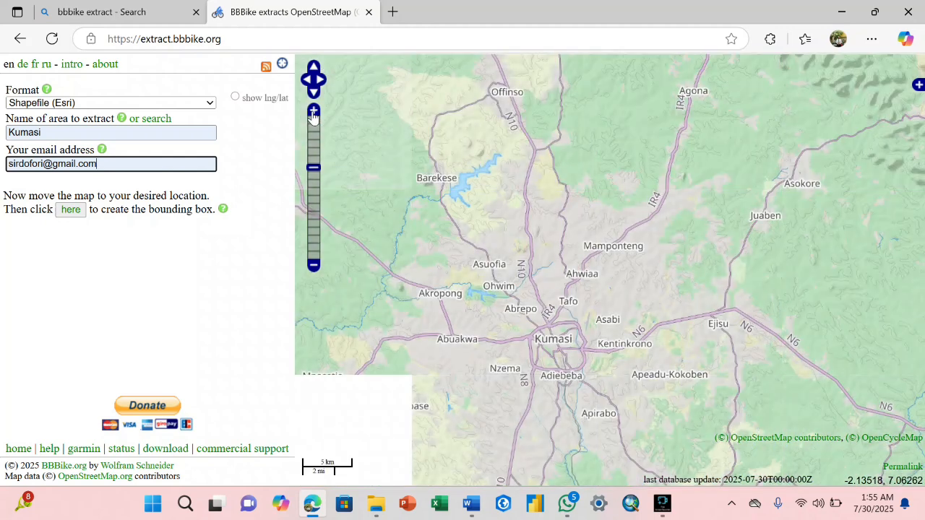
{"action": "left_click", "coordinate": [314, 112]}
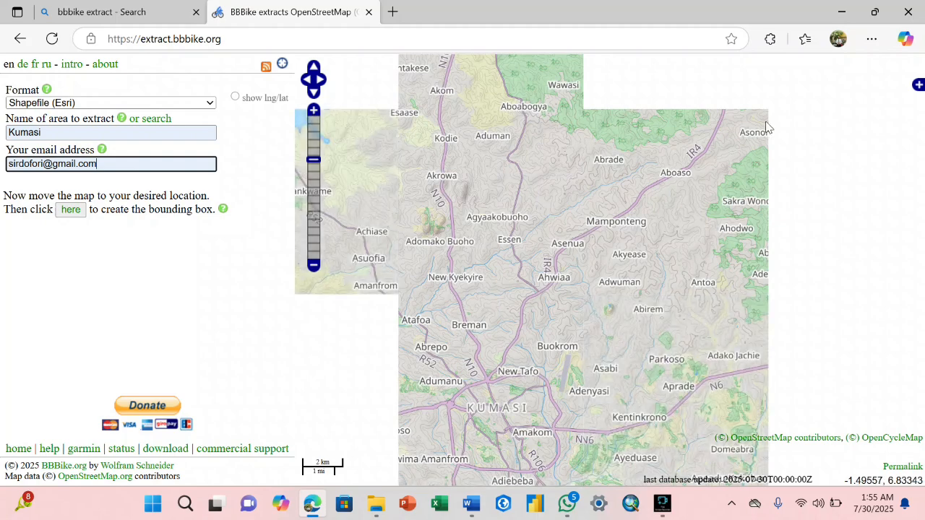
{"action": "mouse_move", "coordinate": [756, 214]}
{"action": "left_mouse_down"}
{"action": "mouse_move", "coordinate": [560, 292]}
{"action": "mouse_move", "coordinate": [546, 279]}
{"action": "left_mouse_up"}
{"action": "left_click_drag", "start_coordinate": [565, 327], "coordinate": [519, 373]}
{"action": "mouse_move", "coordinate": [564, 307]}
{"action": "left_mouse_down"}
{"action": "mouse_move", "coordinate": [574, 384]}
{"action": "mouse_move", "coordinate": [573, 316]}
{"action": "mouse_move", "coordinate": [576, 378]}
{"action": "mouse_move", "coordinate": [565, 355]}
{"action": "mouse_move", "coordinate": [568, 393]}
{"action": "left_mouse_up"}
{"action": "mouse_move", "coordinate": [577, 323]}
{"action": "left_mouse_down"}
{"action": "mouse_move", "coordinate": [574, 336]}
{"action": "mouse_move", "coordinate": [542, 206]}
{"action": "left_mouse_up"}
- Pan back toward Ejisu, then north toward Asokore
{"action": "left_click_drag", "start_coordinate": [535, 312], "coordinate": [542, 231]}
{"action": "mouse_move", "coordinate": [521, 293]}
{"action": "left_mouse_down"}
{"action": "mouse_move", "coordinate": [541, 225]}
{"action": "mouse_move", "coordinate": [506, 275]}
{"action": "mouse_move", "coordinate": [506, 228]}
{"action": "mouse_move", "coordinate": [513, 270]}
{"action": "mouse_move", "coordinate": [502, 250]}
{"action": "left_mouse_up"}
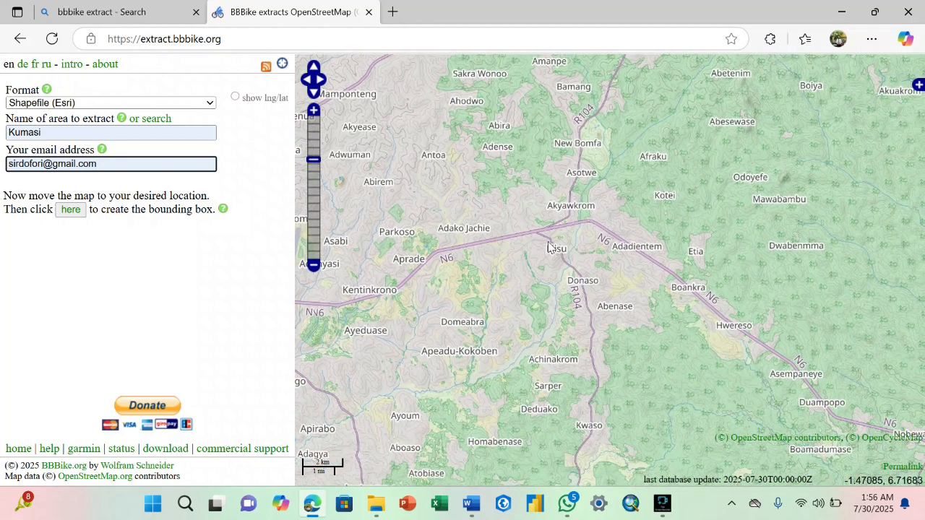
{"action": "left_click_drag", "start_coordinate": [572, 179], "coordinate": [569, 216]}
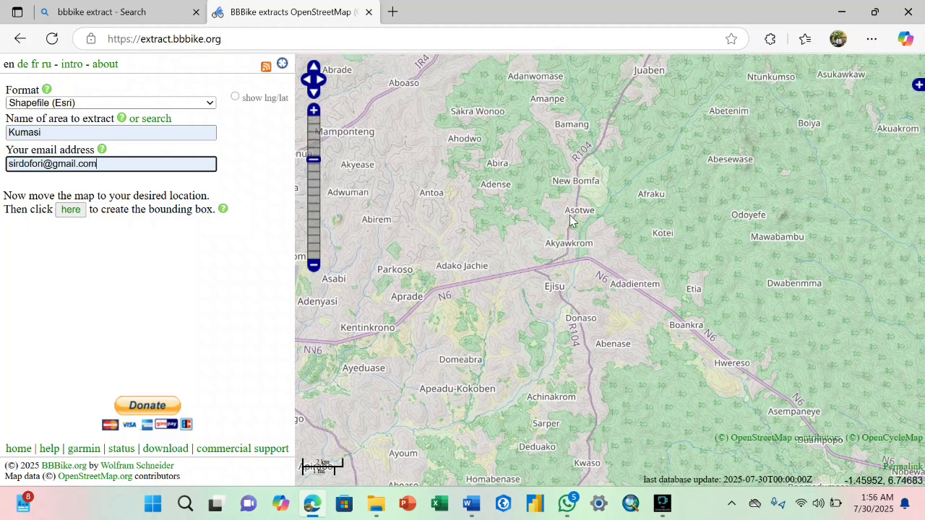
{"action": "left_click_drag", "start_coordinate": [585, 159], "coordinate": [584, 272]}
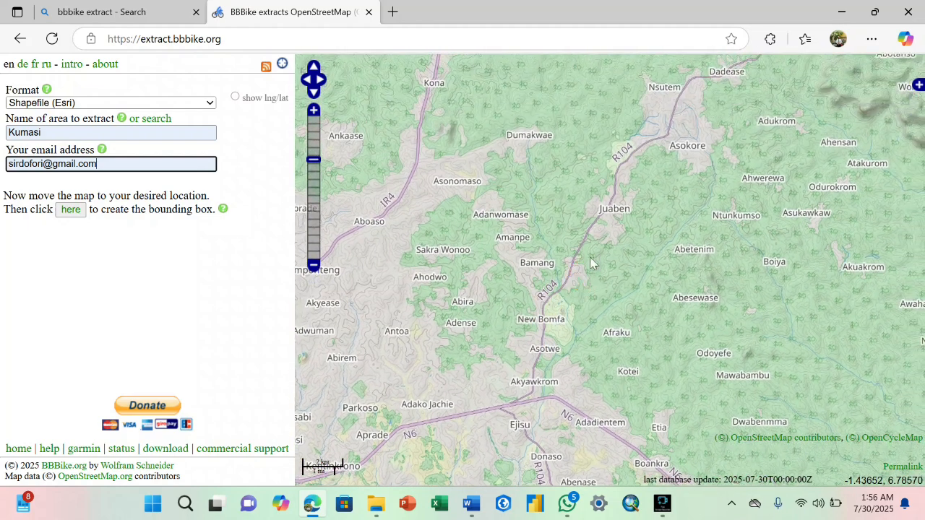
{"action": "left_click_drag", "start_coordinate": [621, 202], "coordinate": [627, 257]}
- Centre on Asokore and Effiduase, zoom out one level, and create a 324 km² bounding box
{"action": "double_click", "coordinate": [682, 200]}
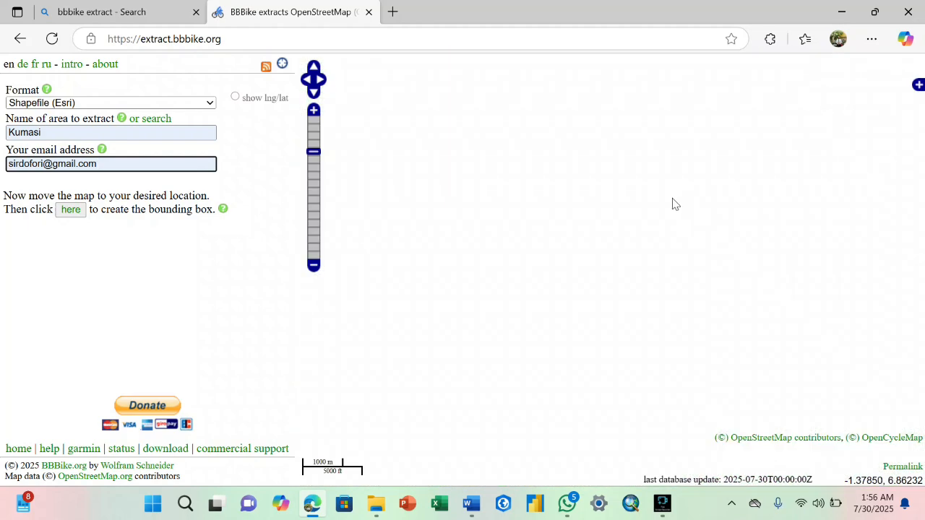
{"action": "left_click_drag", "start_coordinate": [640, 231], "coordinate": [626, 220]}
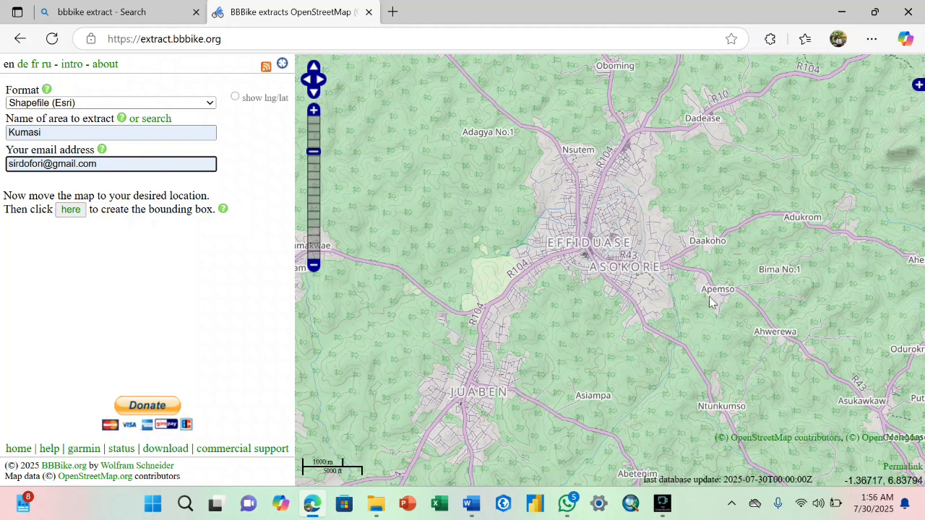
{"action": "left_click_drag", "start_coordinate": [714, 298], "coordinate": [631, 262]}
{"action": "left_click_drag", "start_coordinate": [592, 239], "coordinate": [619, 246]}
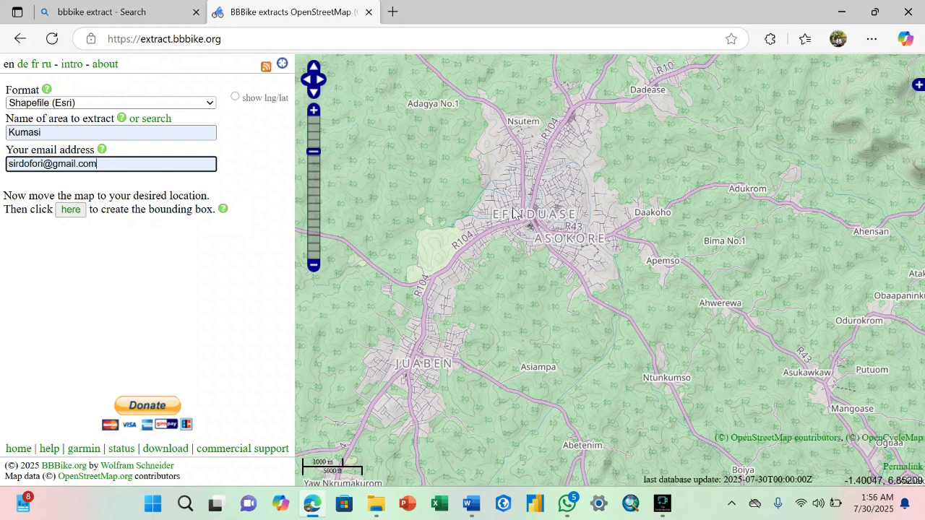
{"action": "left_click_drag", "start_coordinate": [594, 200], "coordinate": [543, 167]}
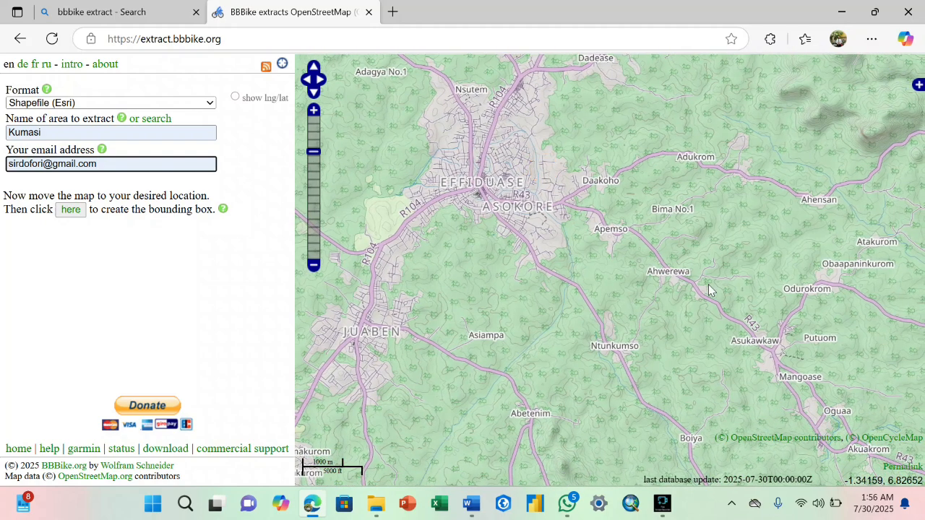
{"action": "left_click", "coordinate": [312, 264]}
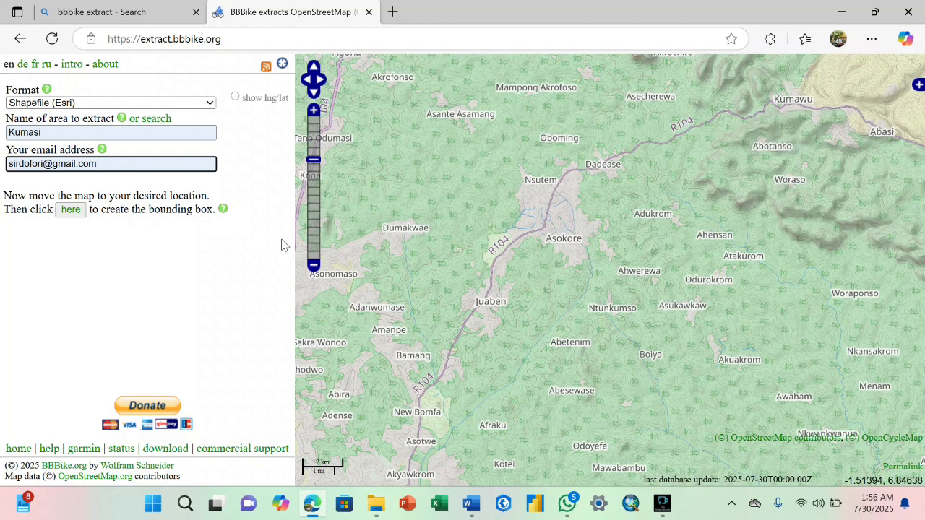
{"action": "left_click_drag", "start_coordinate": [568, 159], "coordinate": [512, 191]}
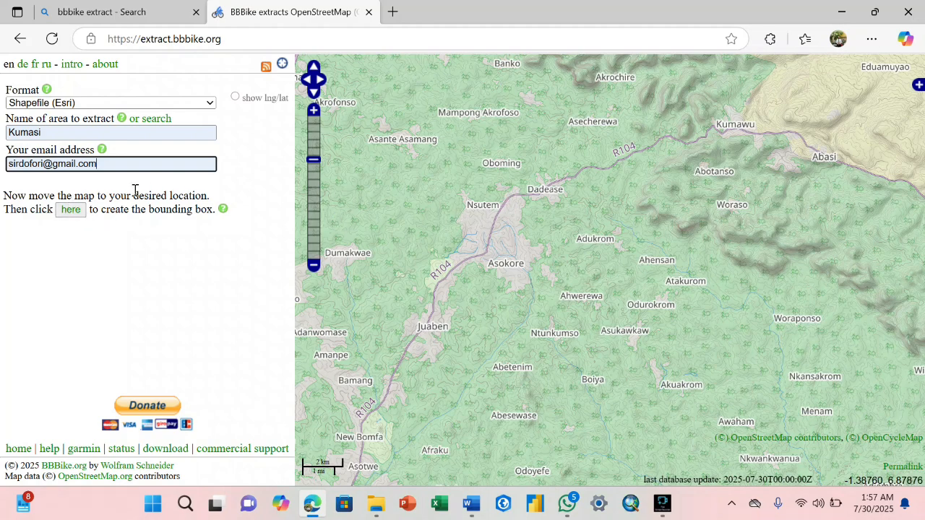
{"action": "left_click", "coordinate": [70, 210]}
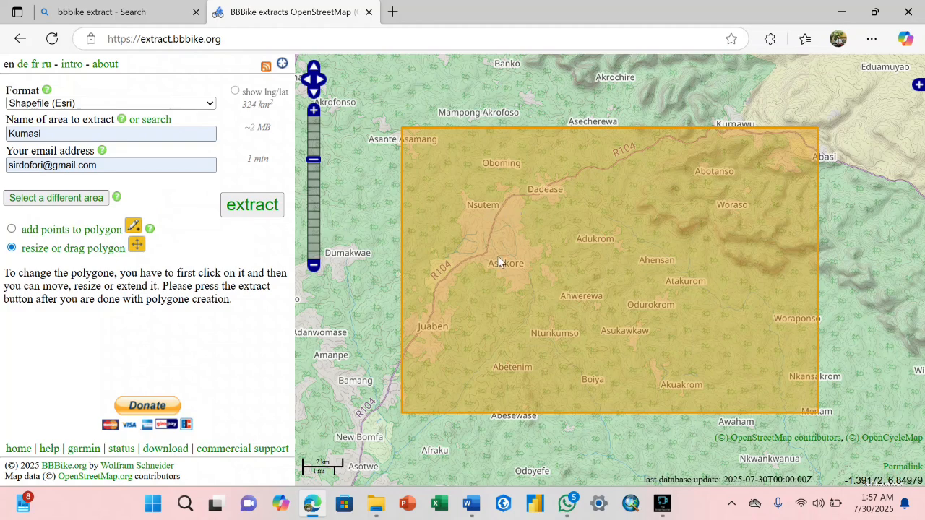
- Shift the extract box left to include Juaben and resize it to about 320 km²
{"action": "left_click", "coordinate": [738, 353]}
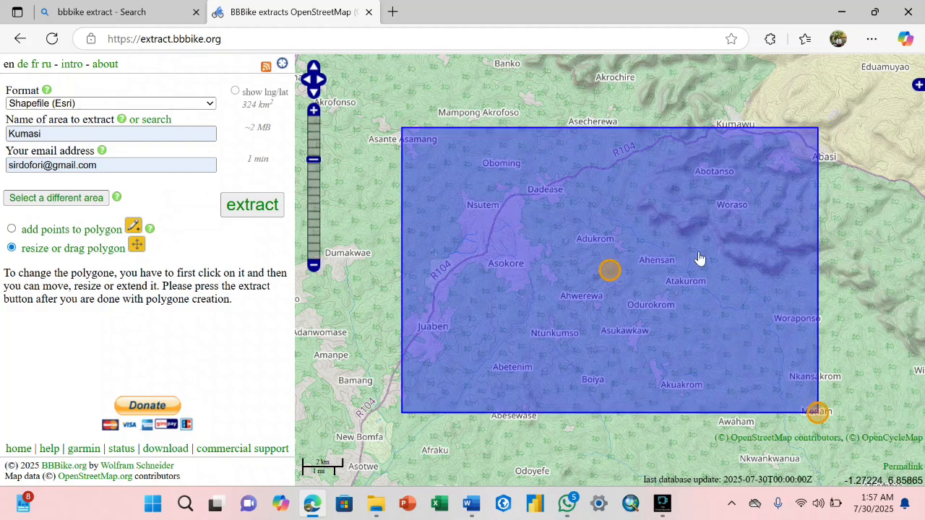
{"action": "left_click_drag", "start_coordinate": [609, 268], "coordinate": [853, 264]}
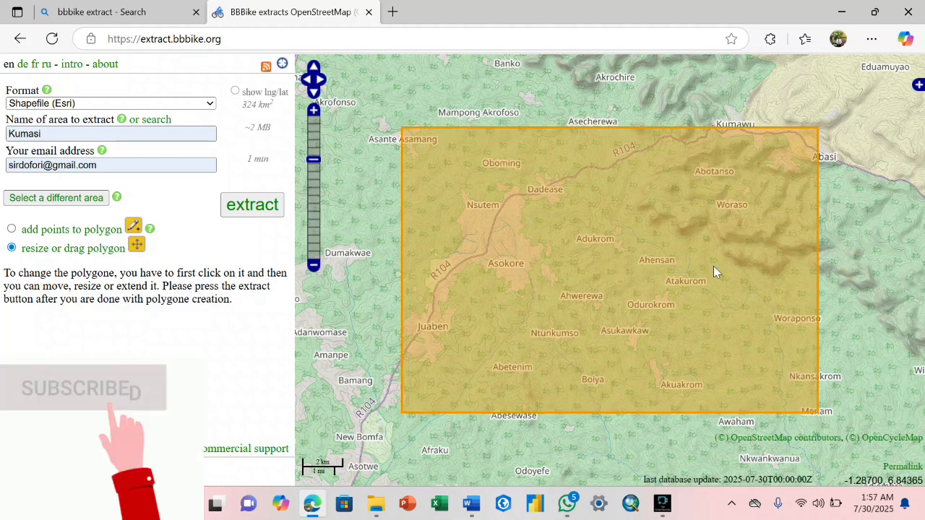
{"action": "left_click", "coordinate": [710, 272]}
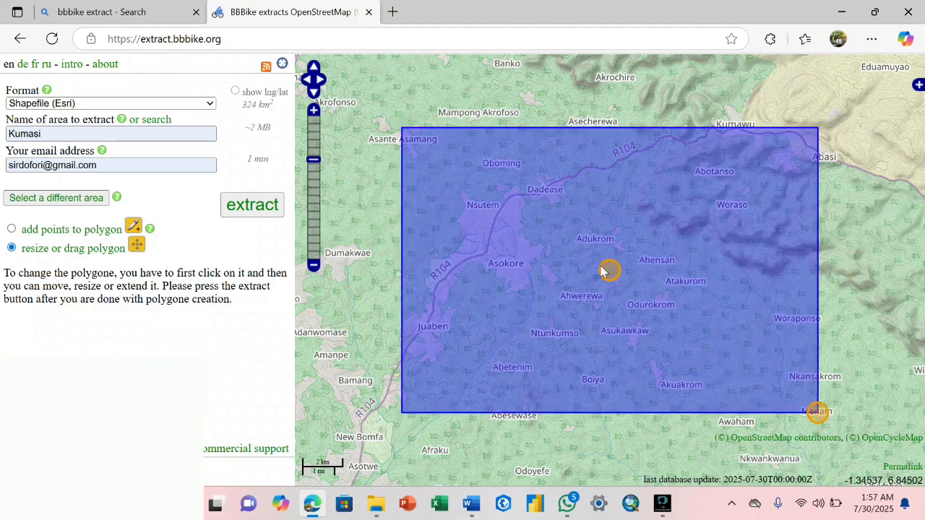
{"action": "double_click", "coordinate": [660, 283]}
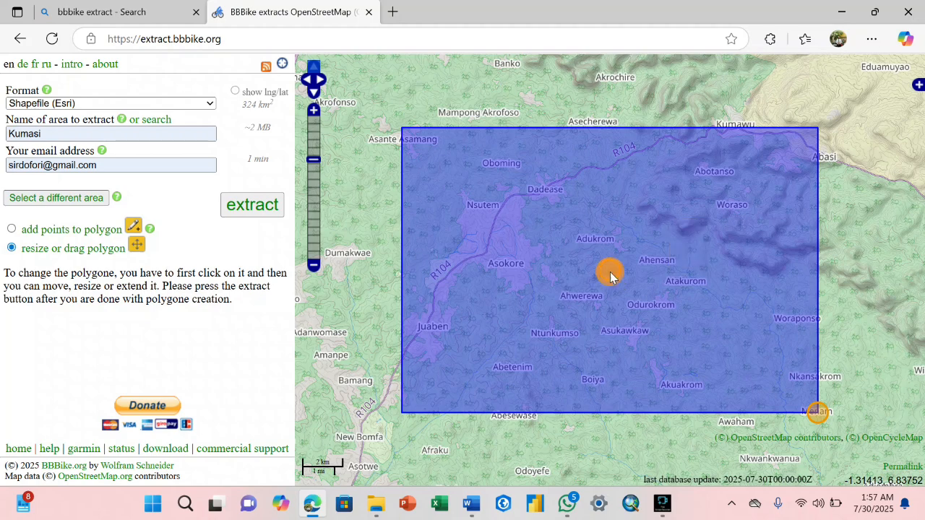
{"action": "mouse_move", "coordinate": [608, 272]}
{"action": "left_mouse_down"}
{"action": "mouse_move", "coordinate": [529, 220]}
{"action": "mouse_move", "coordinate": [588, 300]}
{"action": "mouse_move", "coordinate": [593, 274]}
{"action": "left_mouse_up"}
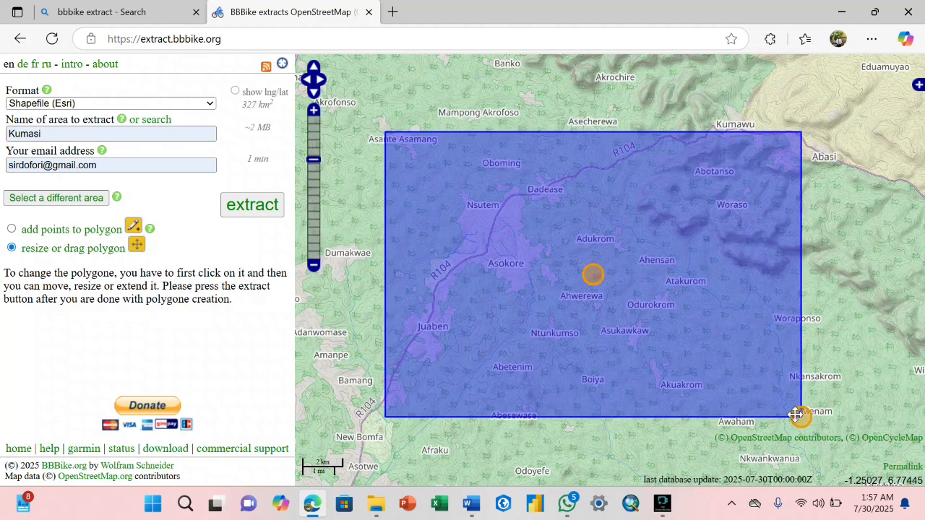
{"action": "left_click_drag", "start_coordinate": [795, 415], "coordinate": [821, 409]}
{"action": "left_click", "coordinate": [804, 318]}
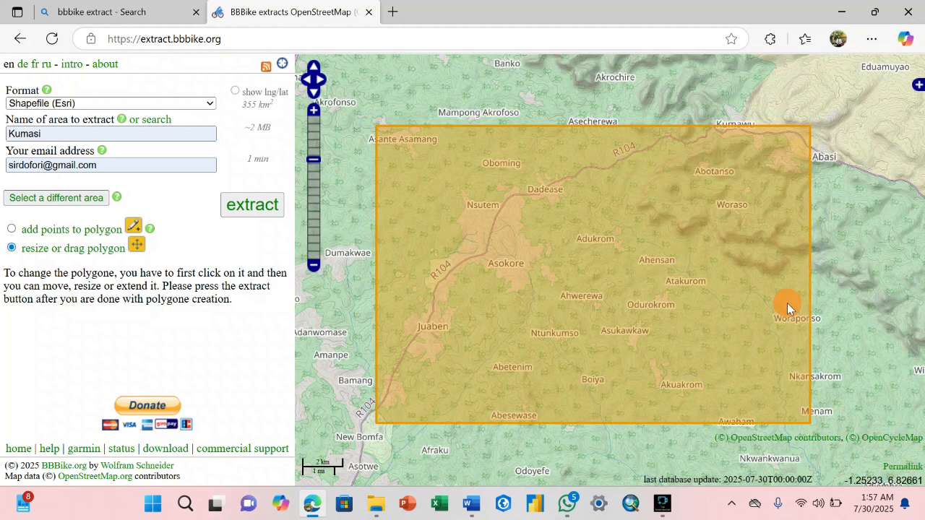
{"action": "left_click", "coordinate": [805, 318]}
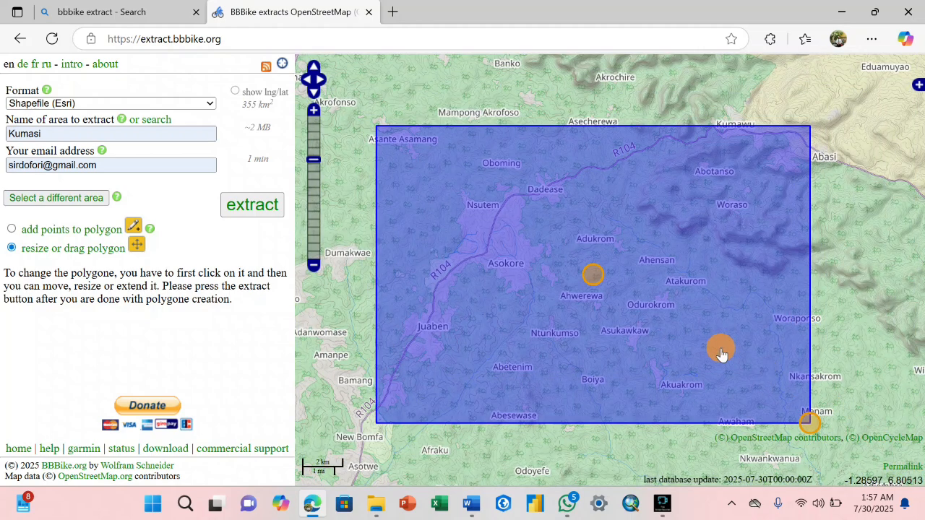
{"action": "left_click", "coordinate": [719, 348]}
{"action": "left_click", "coordinate": [763, 348]}
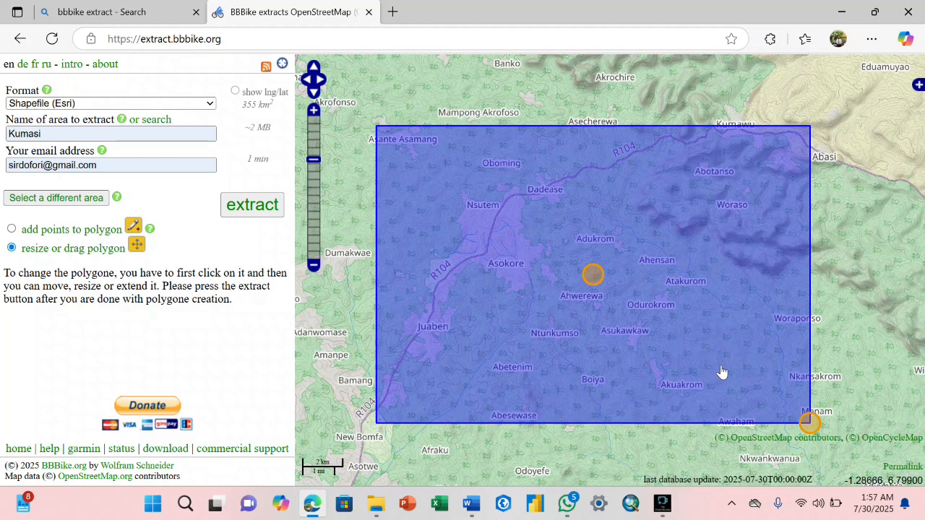
{"action": "mouse_move", "coordinate": [805, 418]}
{"action": "left_mouse_down"}
{"action": "mouse_move", "coordinate": [871, 450]}
{"action": "mouse_move", "coordinate": [922, 499]}
{"action": "mouse_move", "coordinate": [722, 347]}
{"action": "mouse_move", "coordinate": [798, 414]}
{"action": "left_mouse_up"}
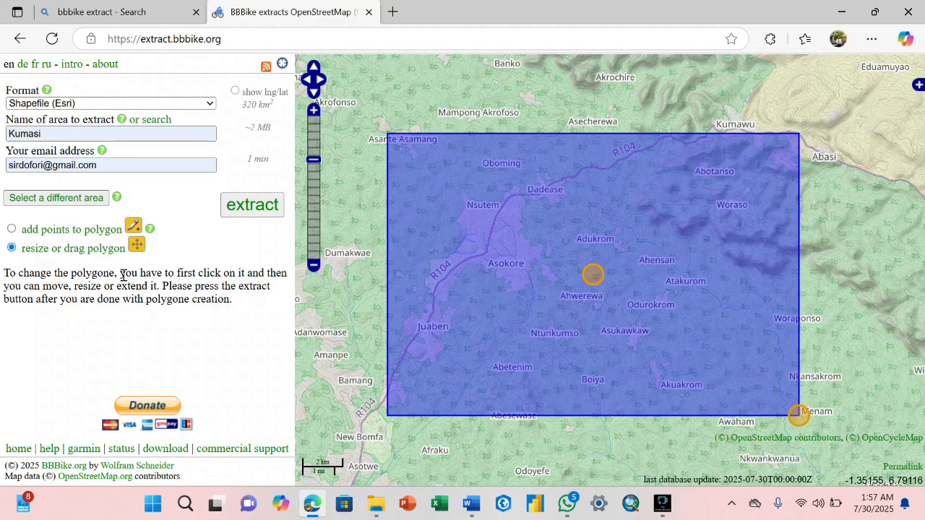
- Add points to the polygon and tweak its corner and edge handles, bringing it to 324 km²
{"action": "mouse_move", "coordinate": [13, 94]}
{"action": "left_click", "coordinate": [12, 229]}
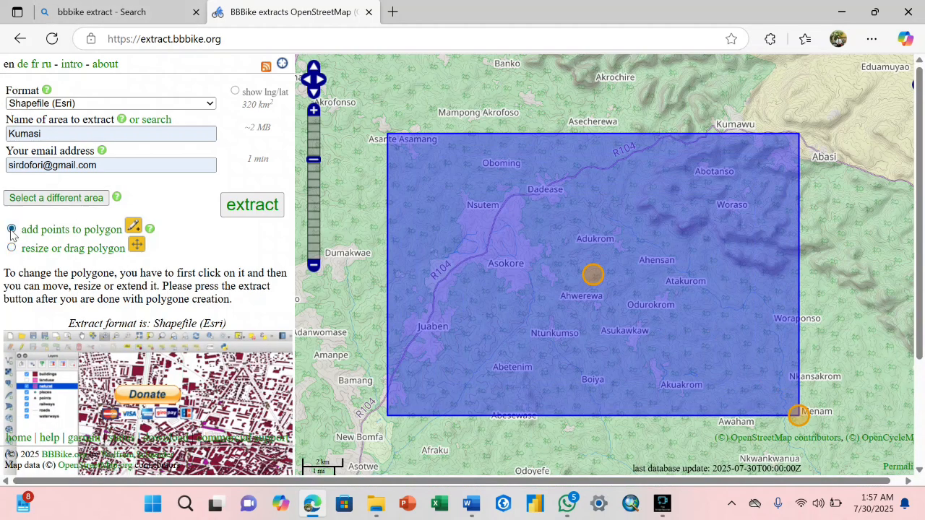
{"action": "left_click", "coordinate": [412, 160]}
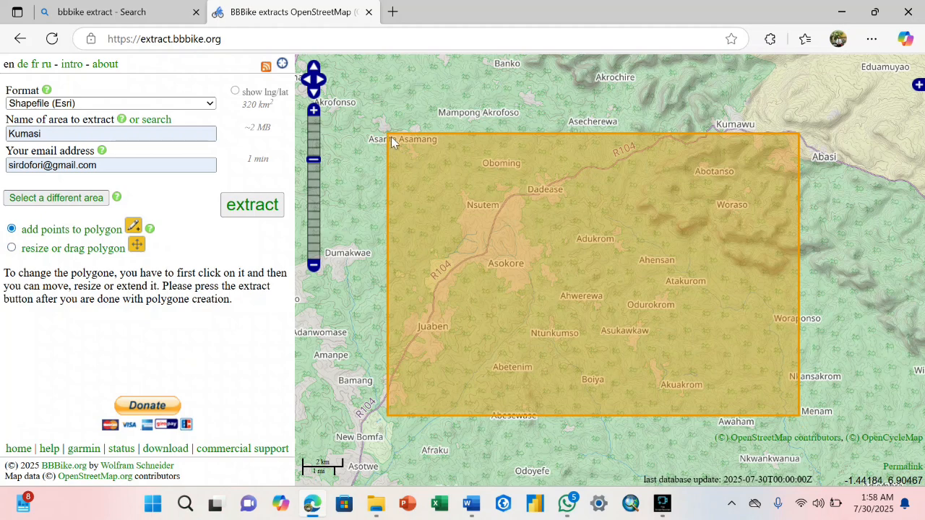
{"action": "left_click", "coordinate": [607, 154]}
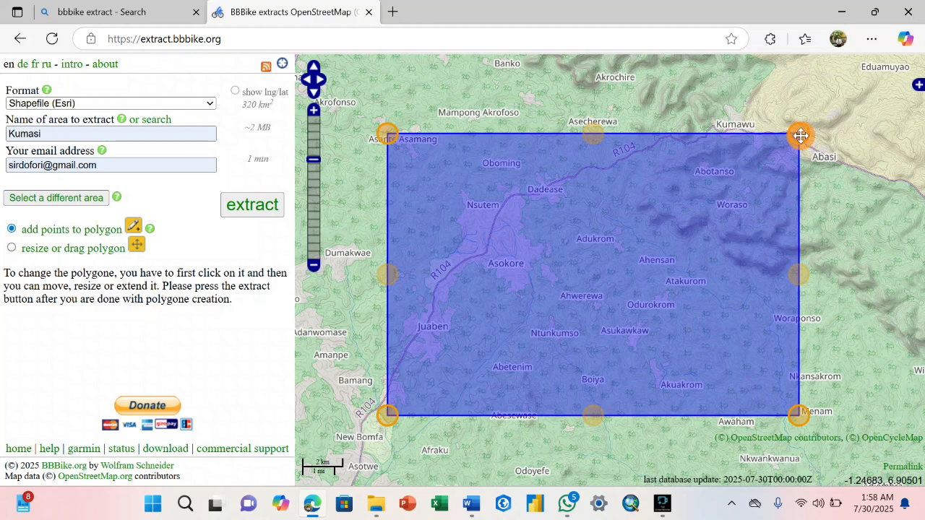
{"action": "mouse_move", "coordinate": [799, 135]}
{"action": "left_mouse_down"}
{"action": "mouse_move", "coordinate": [820, 95]}
{"action": "mouse_move", "coordinate": [802, 131]}
{"action": "left_mouse_up"}
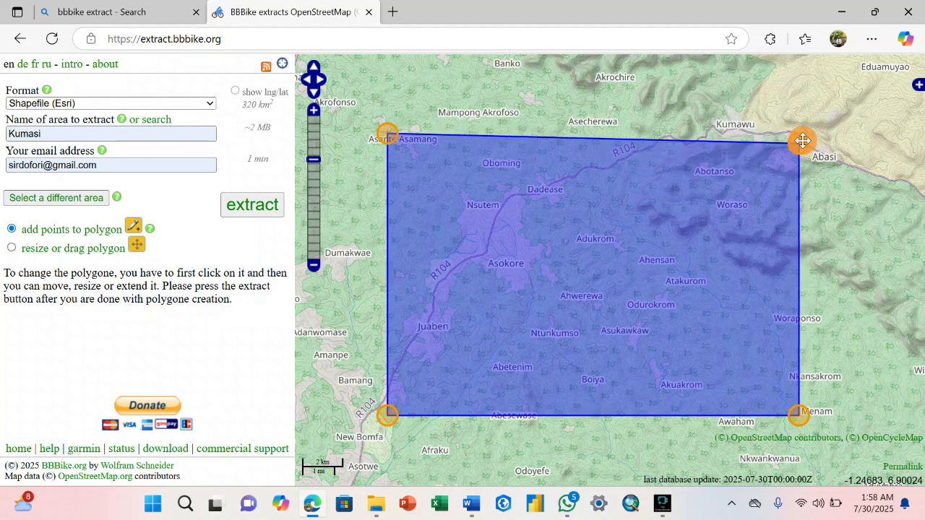
{"action": "mouse_move", "coordinate": [801, 267]}
{"action": "left_mouse_down"}
{"action": "mouse_move", "coordinate": [878, 261]}
{"action": "mouse_move", "coordinate": [802, 262]}
{"action": "left_mouse_up"}
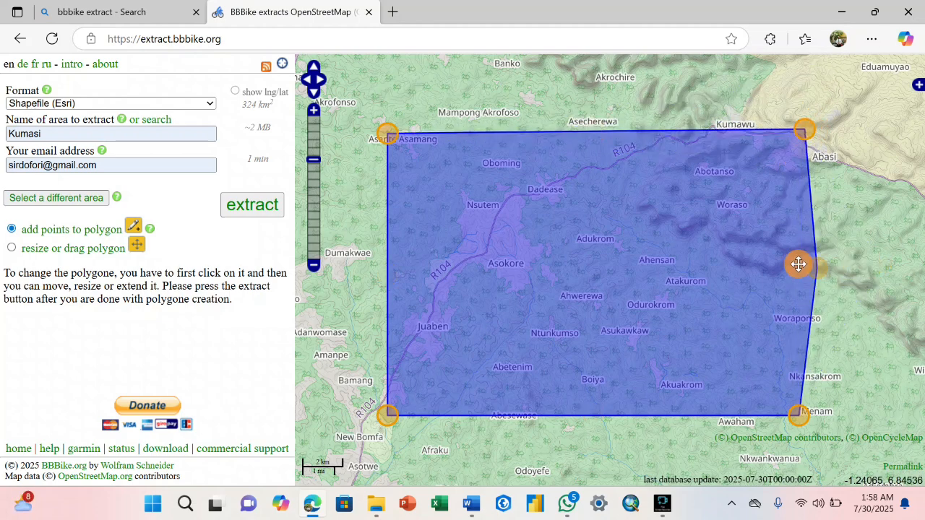
{"action": "left_click_drag", "start_coordinate": [386, 271], "coordinate": [383, 251]}
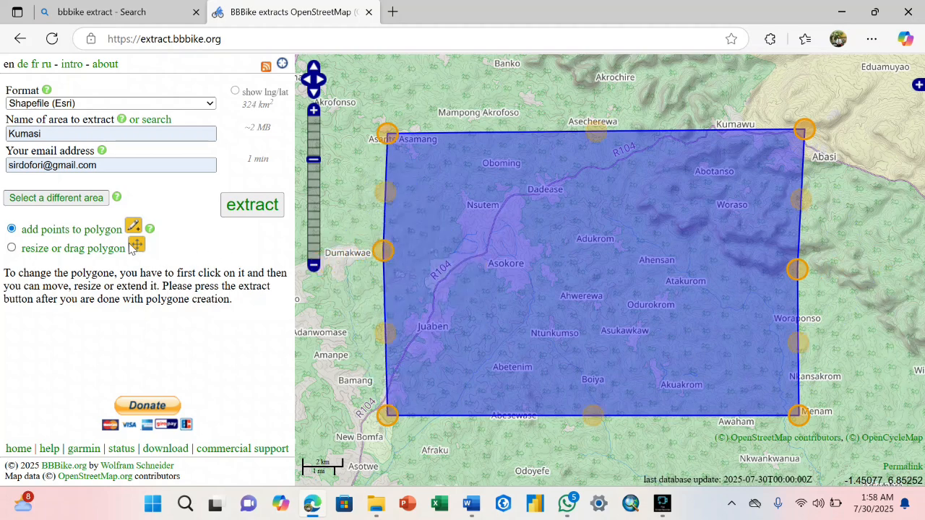
{"action": "left_click", "coordinate": [12, 249]}
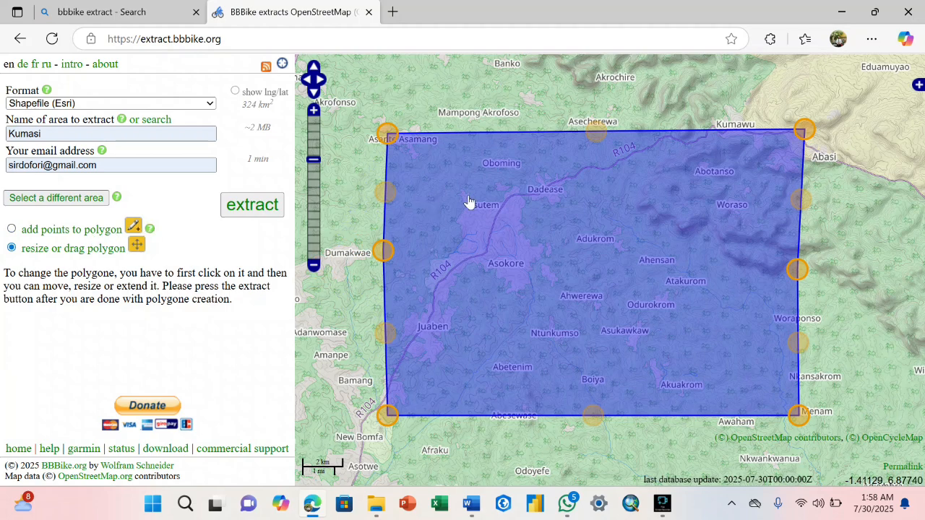
- Nudge the polygon slightly left, rename the area to Asokore, and submit the extract request
{"action": "left_click", "coordinate": [571, 213]}
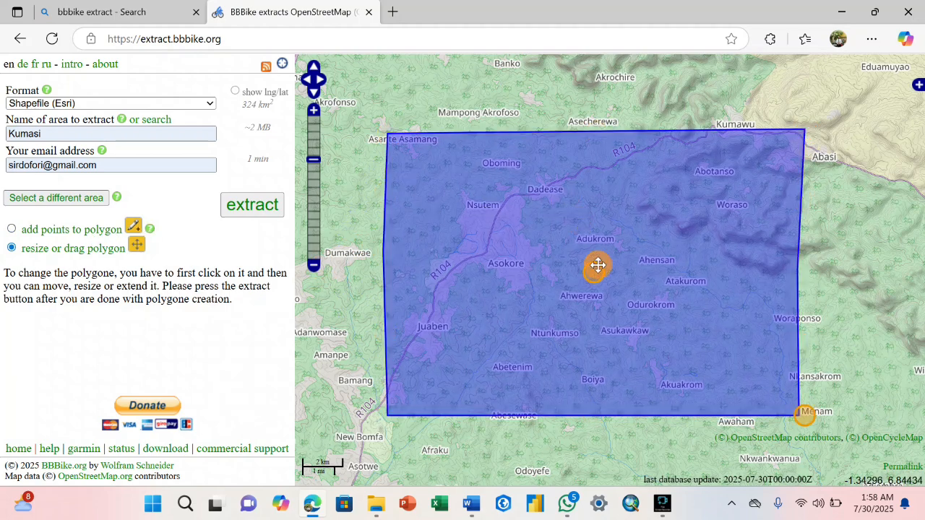
{"action": "left_click_drag", "start_coordinate": [594, 269], "coordinate": [597, 265]}
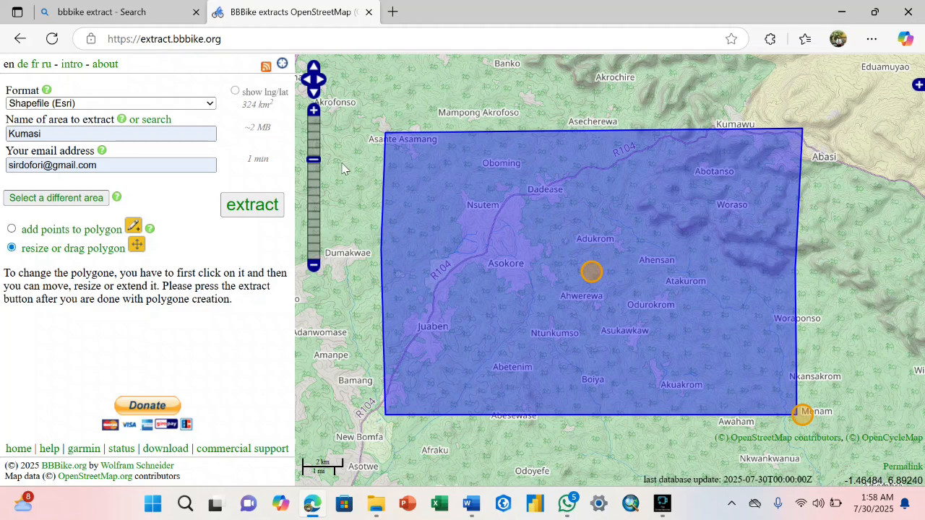
{"action": "left_click", "coordinate": [57, 138]}
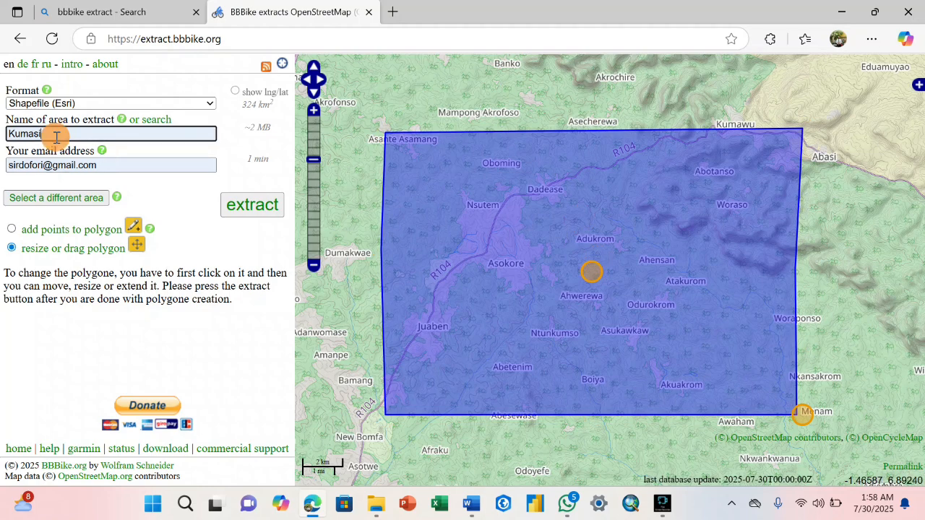
{"action": "key", "text": "BackSpace"}
{"action": "key", "text": "BackSpace"}
{"action": "key", "text": "BackSpace"}
{"action": "key", "text": "BackSpace"}
{"action": "key", "text": "BackSpace"}
{"action": "key", "text": "BackSpace"}
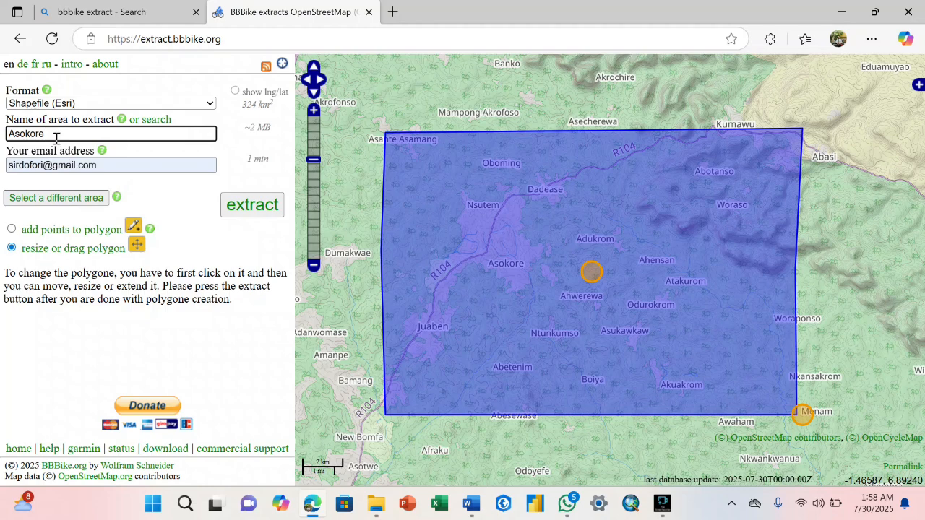
{"action": "left_click", "coordinate": [106, 170]}
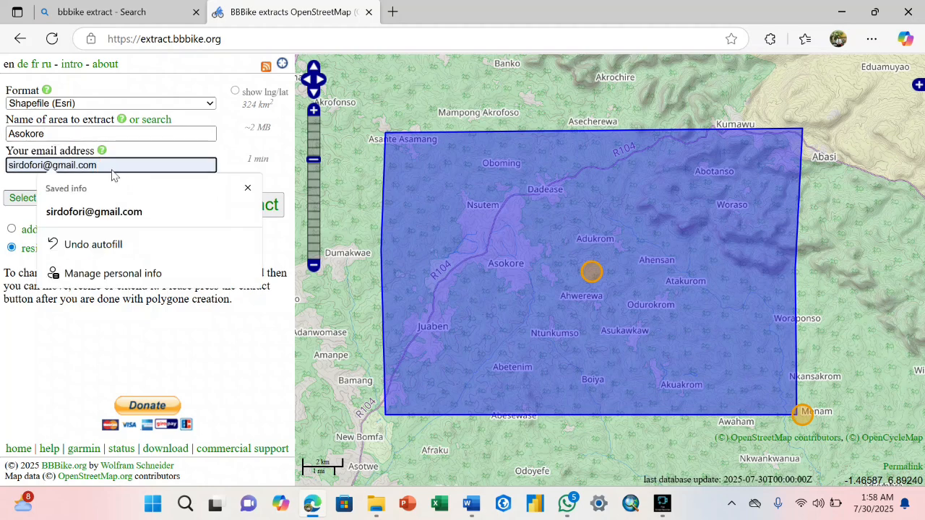
{"action": "left_click", "coordinate": [210, 148]}
{"action": "left_click", "coordinate": [262, 211]}
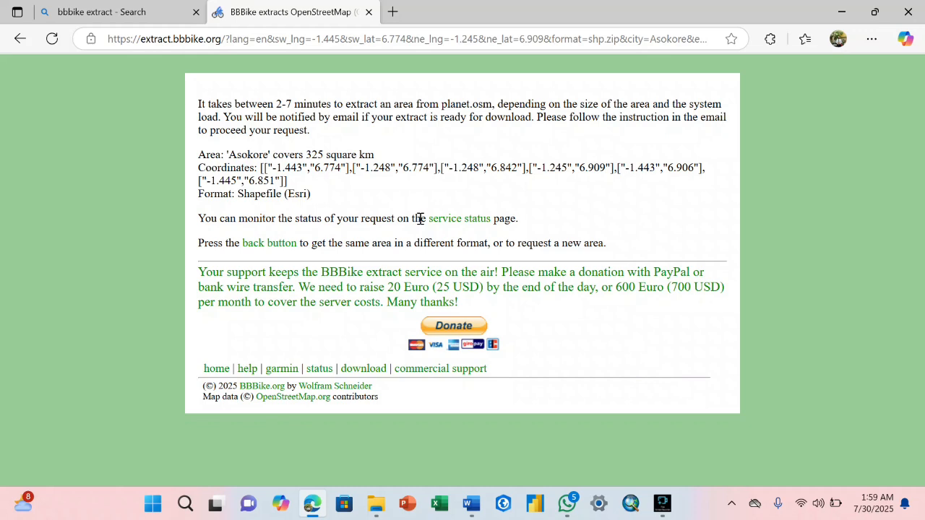
- Open the service status page and scroll to the waiting Asokore Shapefile (Esri) extract
{"action": "left_click", "coordinate": [482, 221]}
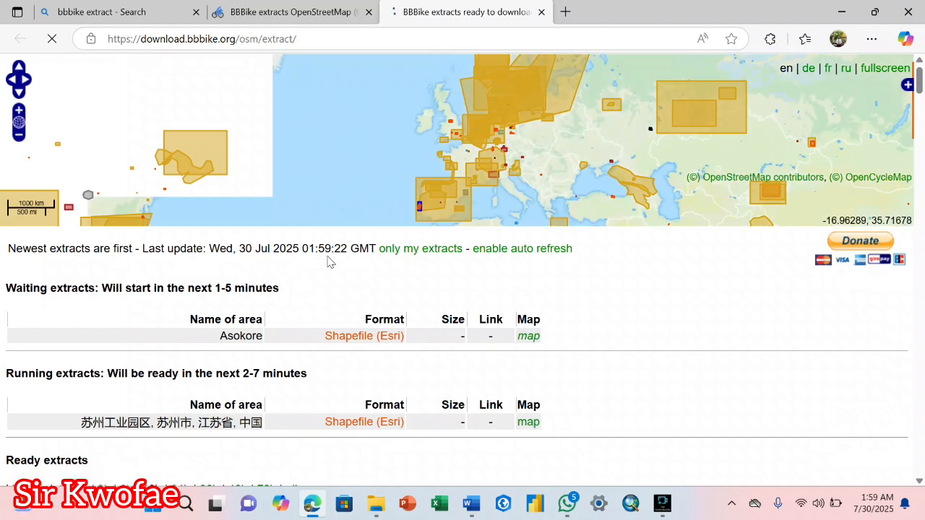
{"action": "scroll", "coordinate": [356, 345], "scroll_direction": "down", "scroll_amount": 5}
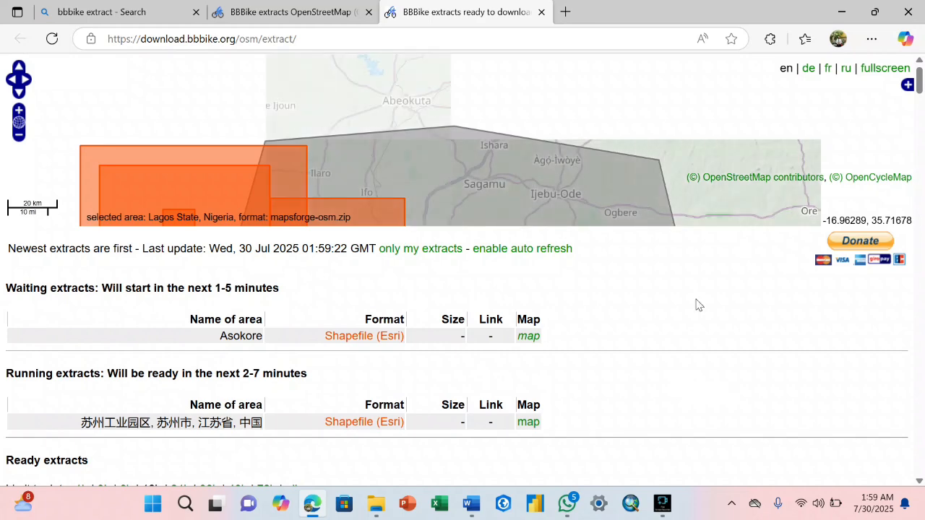
- Open Gmail in a new tab through an 'email login' web search
{"action": "left_click", "coordinate": [565, 12]}
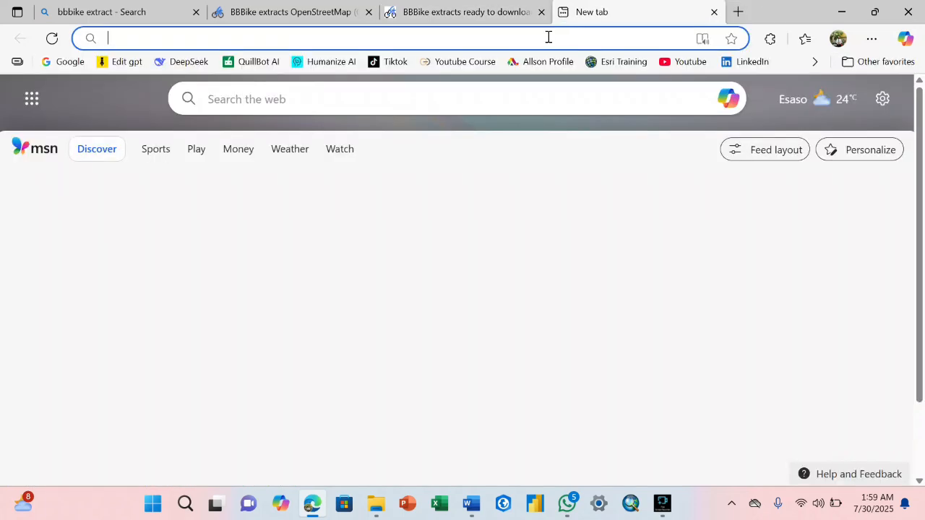
{"action": "left_click", "coordinate": [549, 37]}
{"action": "left_click", "coordinate": [172, 151]}
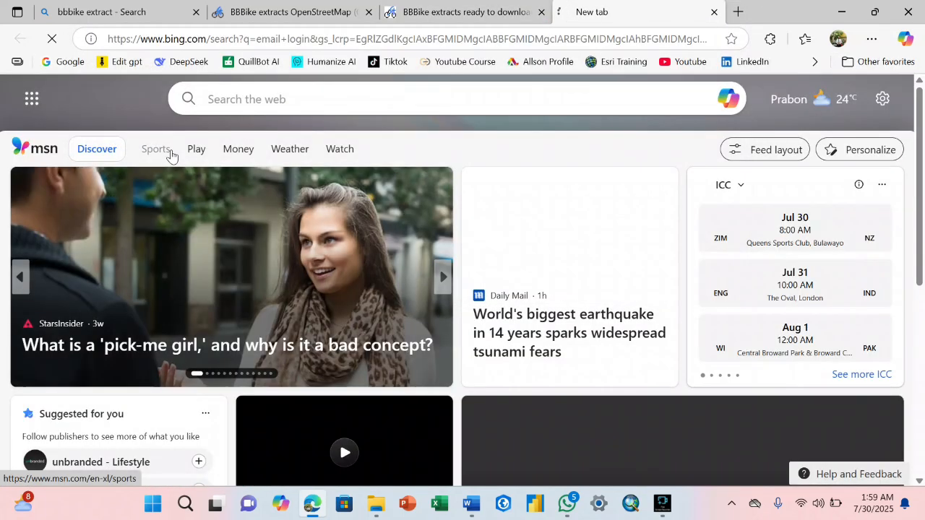
{"action": "left_click", "coordinate": [200, 202]}
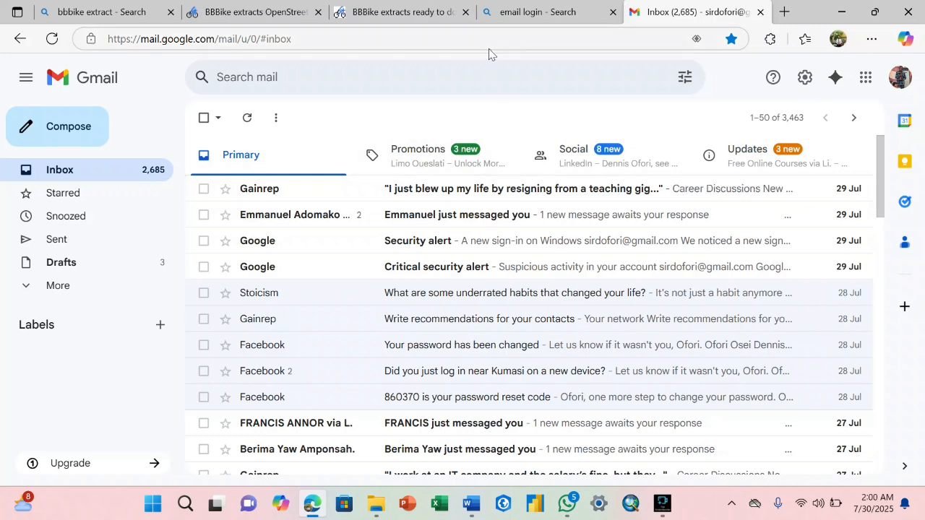
- Check the Gmail inbox, close the extracts status tab, and return to the Asokore extract form
{"action": "left_click", "coordinate": [427, 11]}
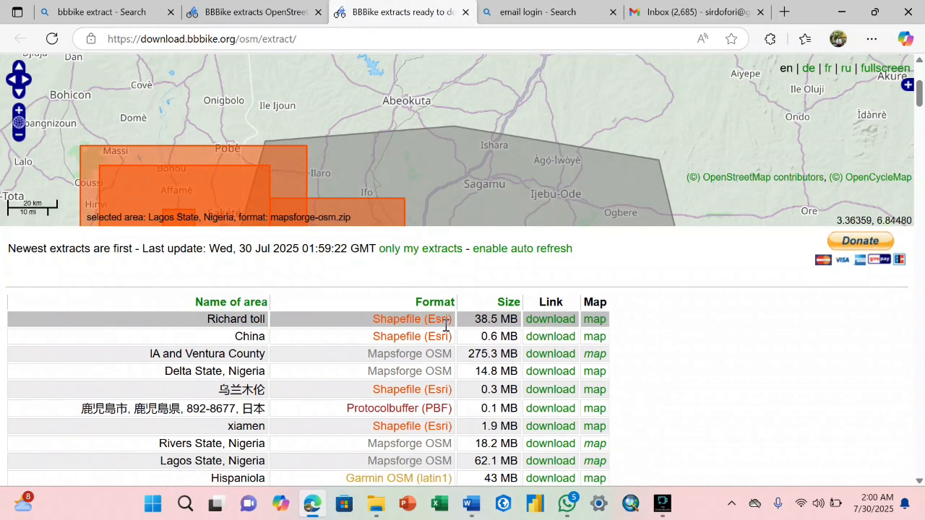
{"action": "left_click", "coordinate": [246, 12]}
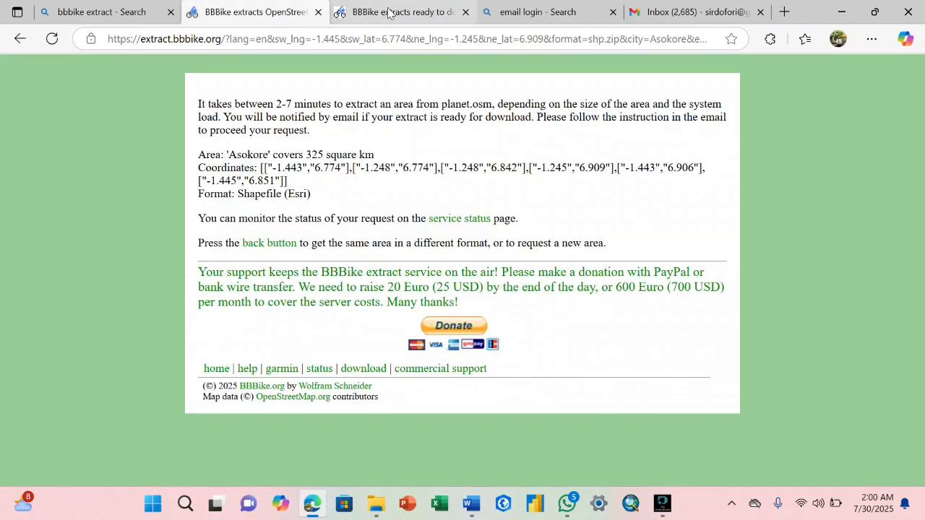
{"action": "left_click", "coordinate": [426, 11]}
{"action": "left_click", "coordinate": [672, 12]}
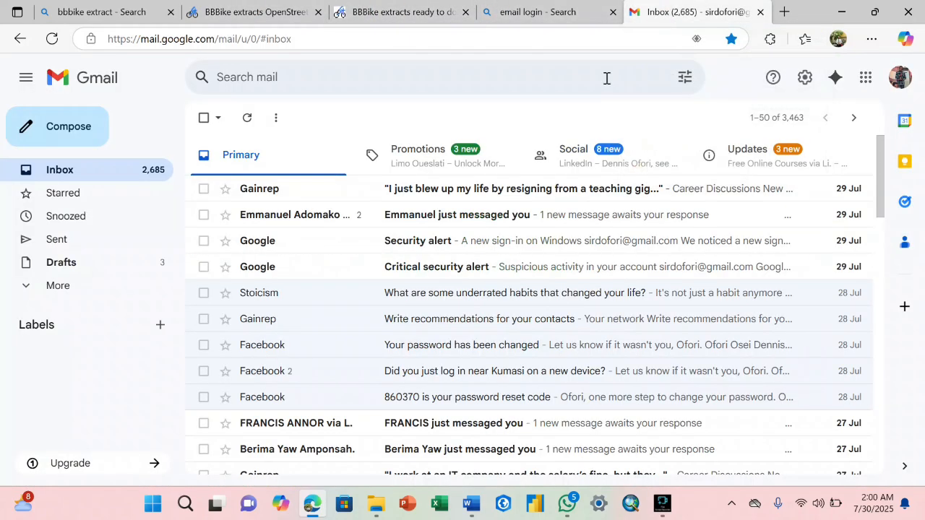
{"action": "left_click", "coordinate": [513, 13]}
{"action": "left_click", "coordinate": [428, 12]}
{"action": "left_click", "coordinate": [300, 12]}
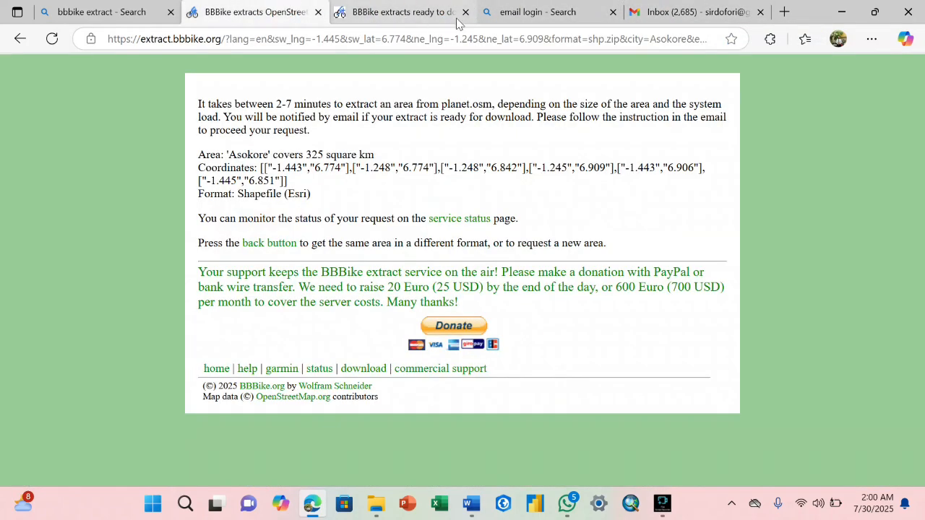
{"action": "left_click", "coordinate": [466, 12]}
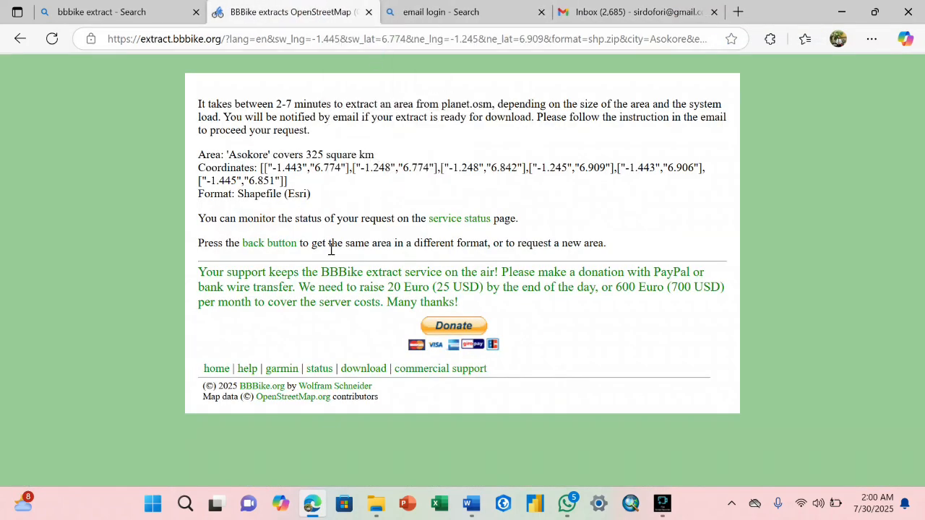
{"action": "left_click", "coordinate": [282, 246]}
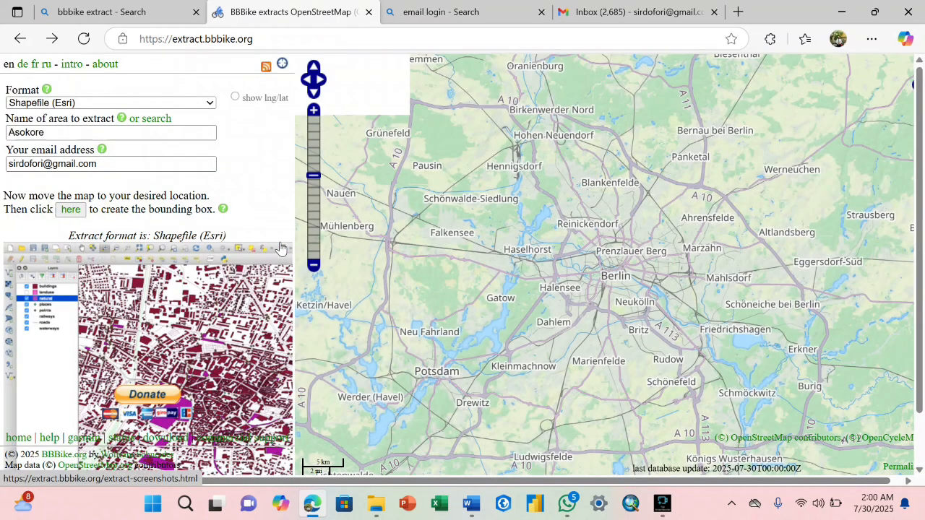
- Open the BBBike 'Asokore extract ready' email in Gmail and download the shapefile zip
{"action": "left_click", "coordinate": [650, 15]}
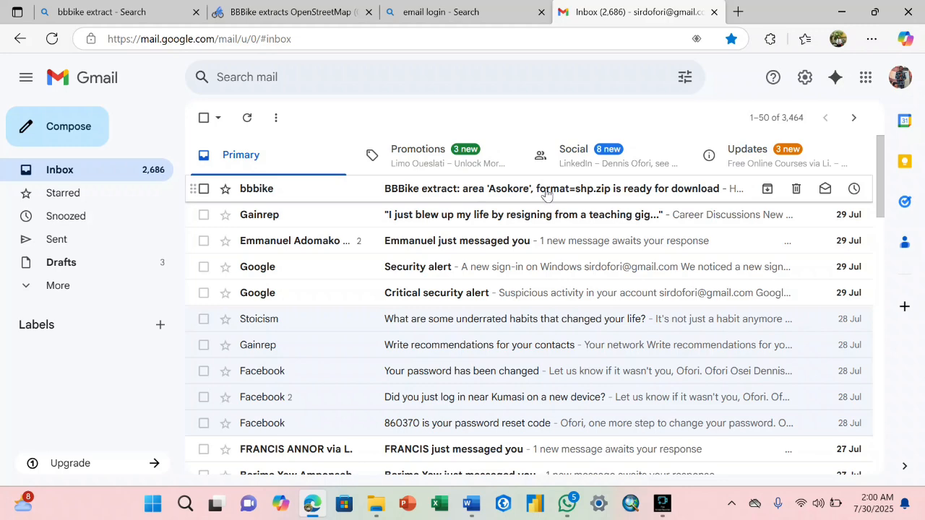
{"action": "left_click", "coordinate": [632, 191]}
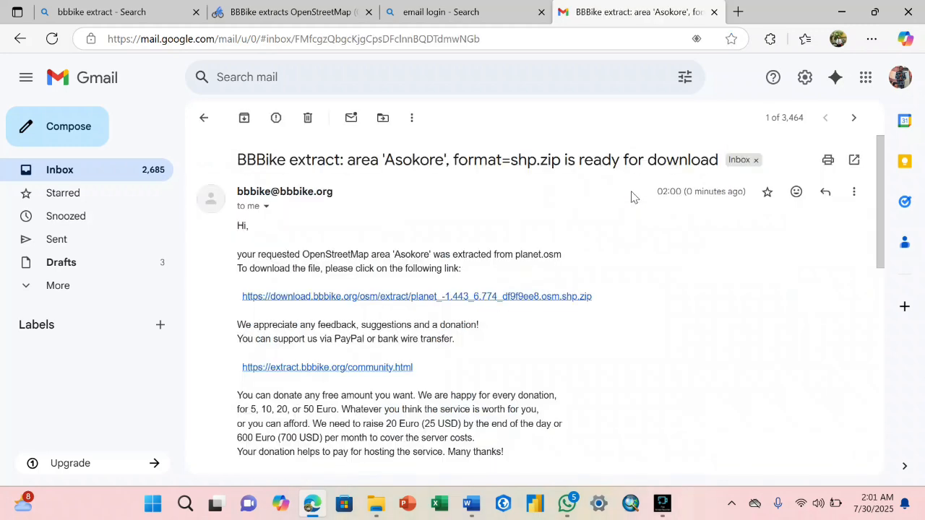
{"action": "left_click", "coordinate": [330, 299]}
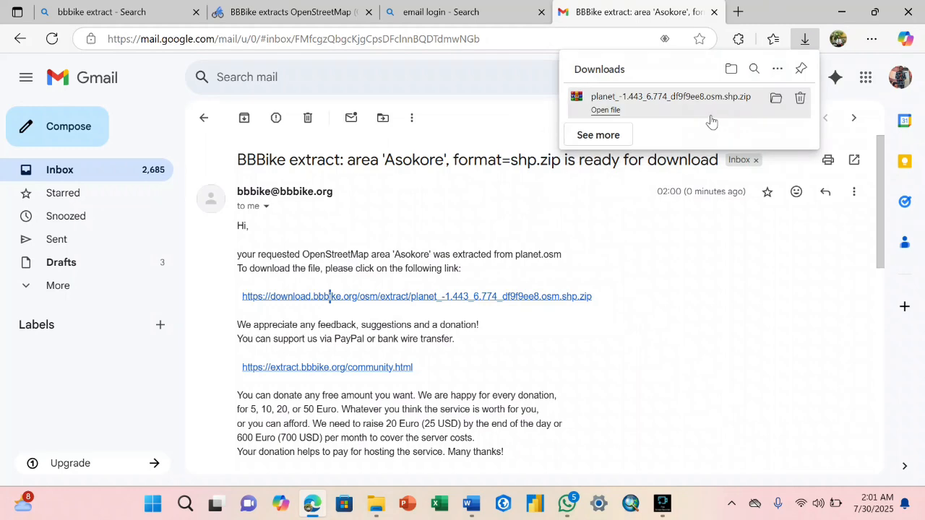
- Close the extra File Explorer window and open File Explorer to find the download
{"action": "mouse_move", "coordinate": [376, 503]}
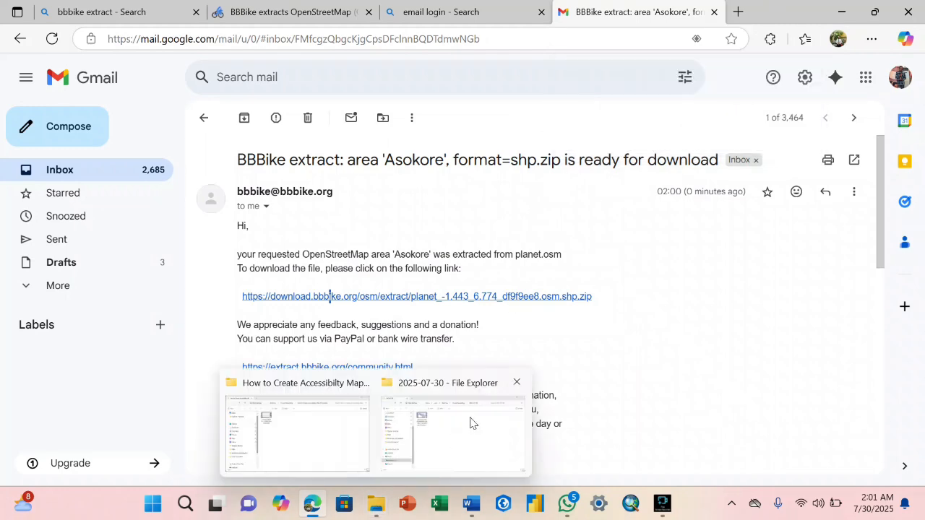
{"action": "left_click", "coordinate": [517, 384]}
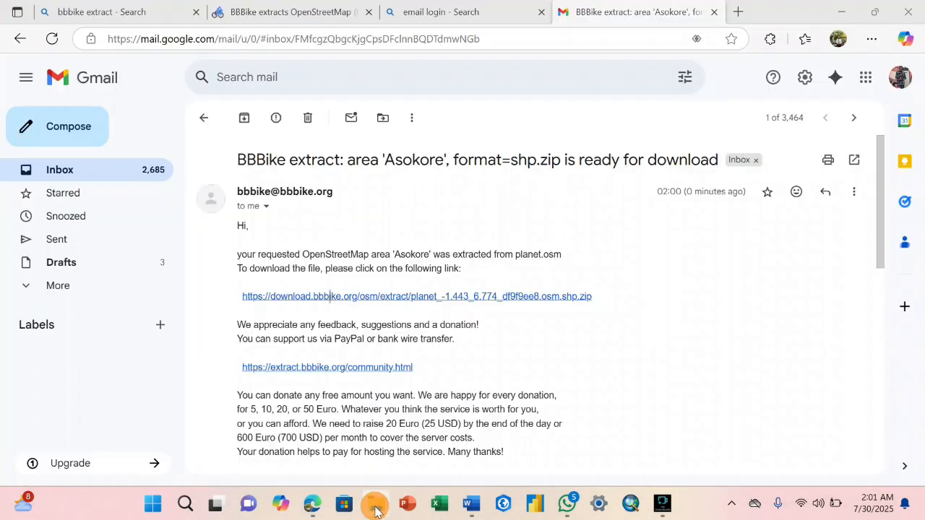
{"action": "left_click", "coordinate": [376, 504]}
- Open the downloaded Asokore zip from Downloads in WinRAR and enter its folder
{"action": "left_click", "coordinate": [78, 230]}
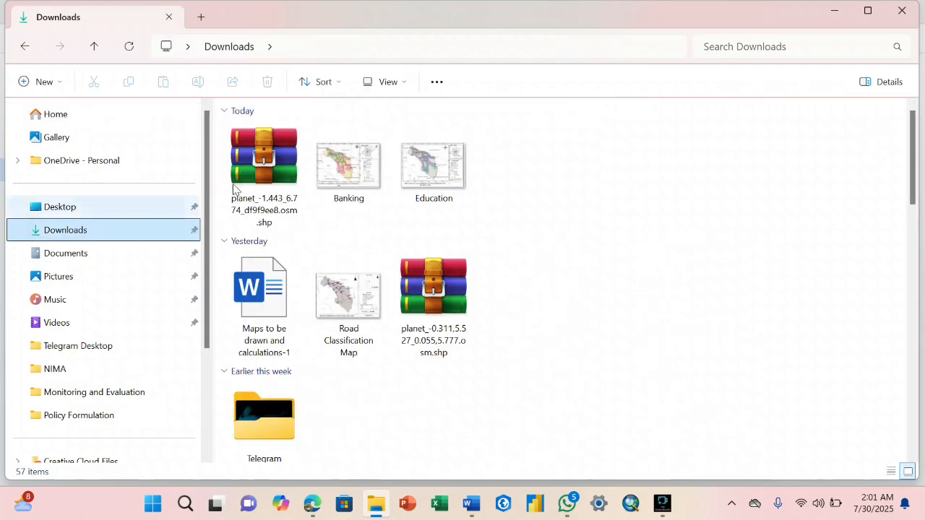
{"action": "left_click", "coordinate": [276, 175]}
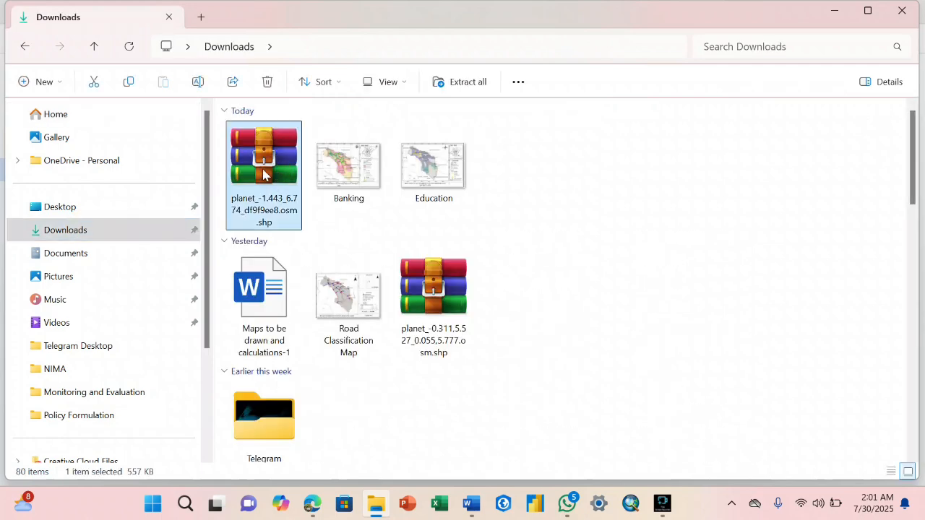
{"action": "double_click", "coordinate": [273, 174]}
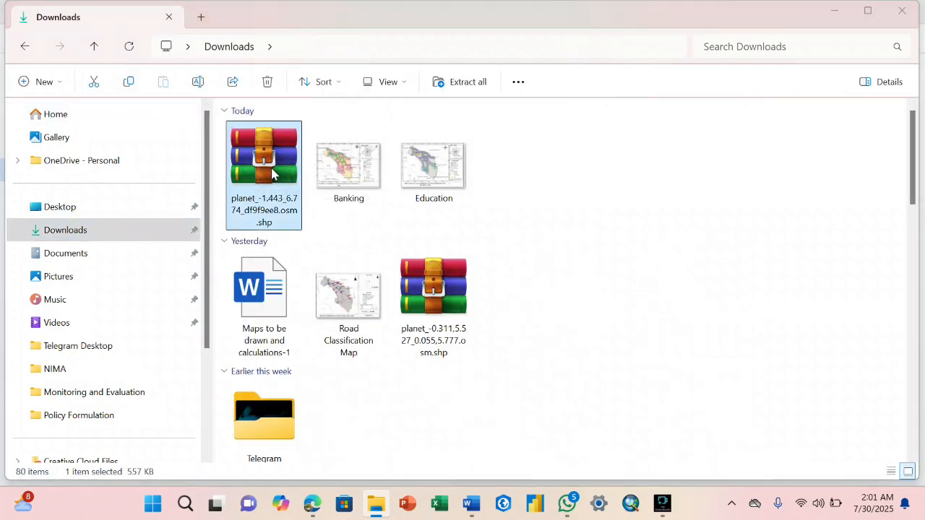
{"action": "double_click", "coordinate": [375, 243]}
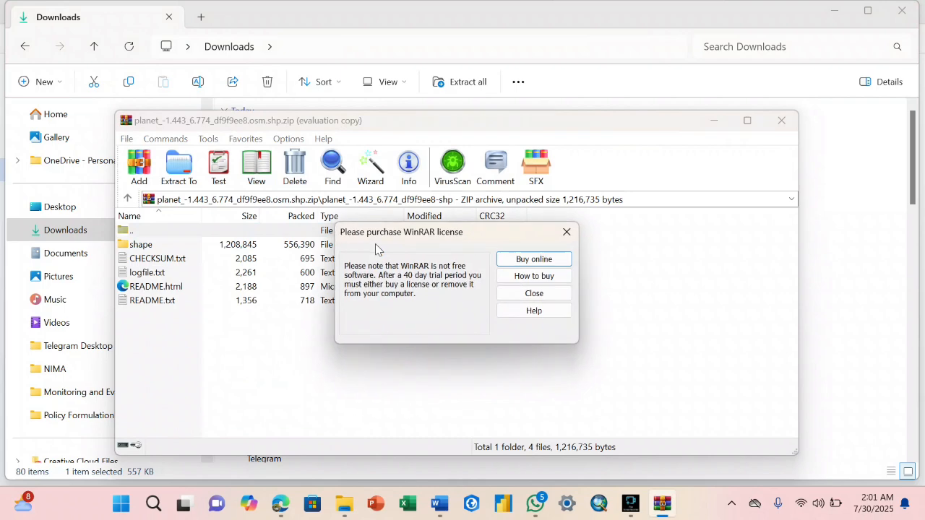
- Extract the archive's contents into Desktop\G1 and close WinRAR
{"action": "left_click", "coordinate": [566, 232]}
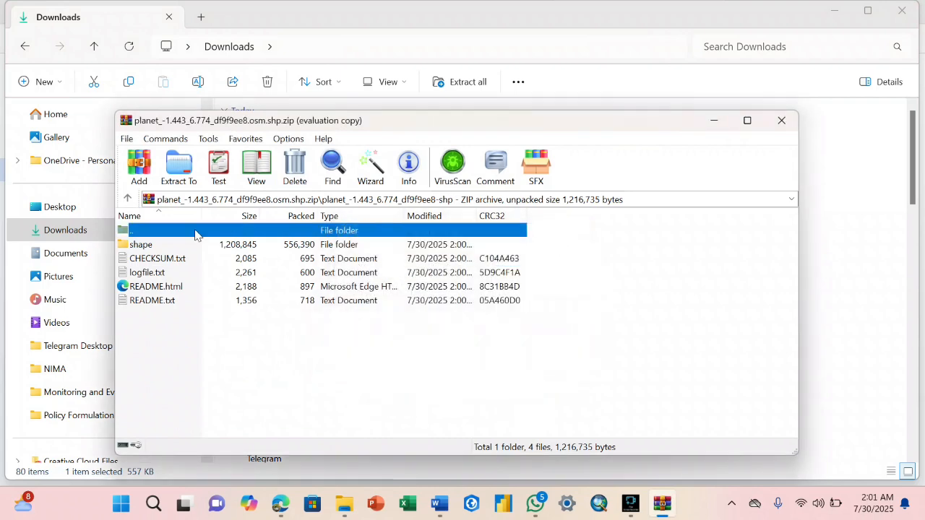
{"action": "left_click", "coordinate": [193, 187]}
{"action": "left_click", "coordinate": [469, 276]}
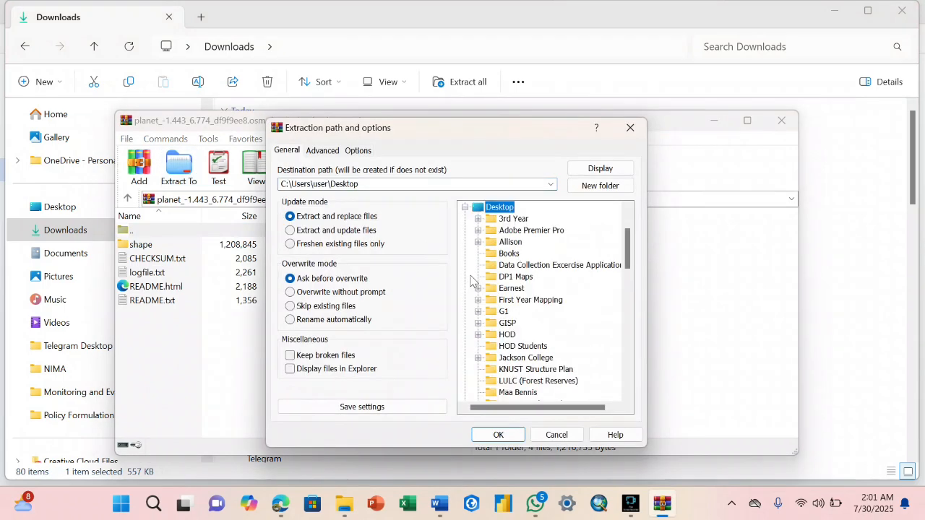
{"action": "left_click", "coordinate": [504, 312]}
{"action": "left_click", "coordinate": [498, 435]}
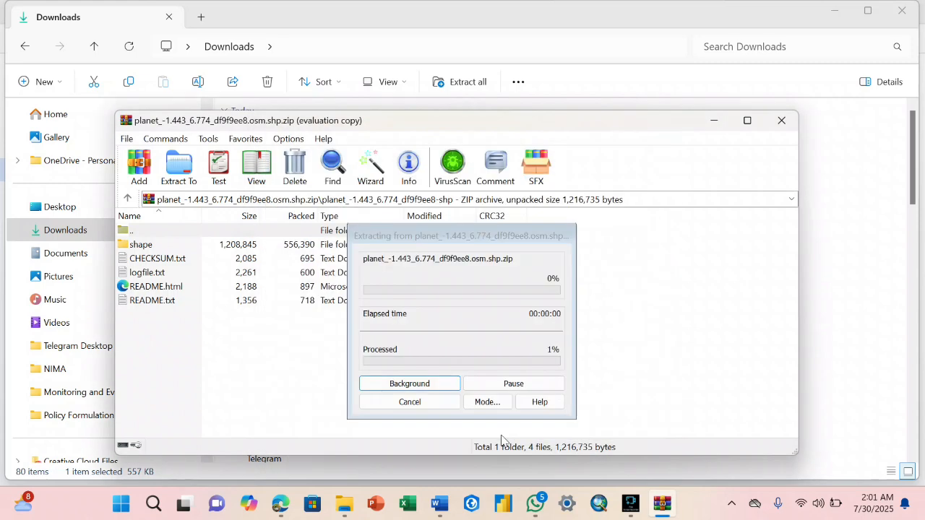
{"action": "left_click", "coordinate": [783, 120]}
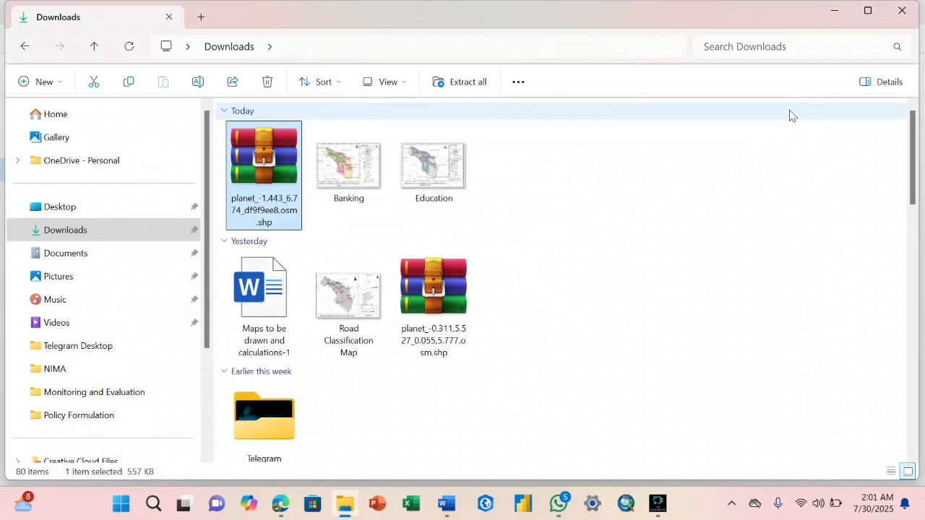
{"action": "left_click_drag", "start_coordinate": [865, 1], "coordinate": [834, 17]}
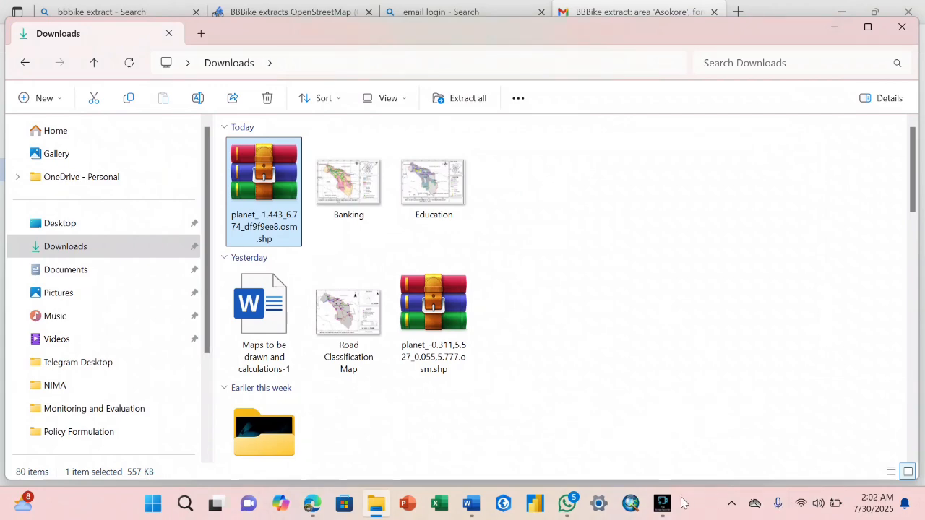
- Start ArcMap with a blank map and expand the G1 folder connection in Catalog
{"action": "left_click", "coordinate": [627, 508]}
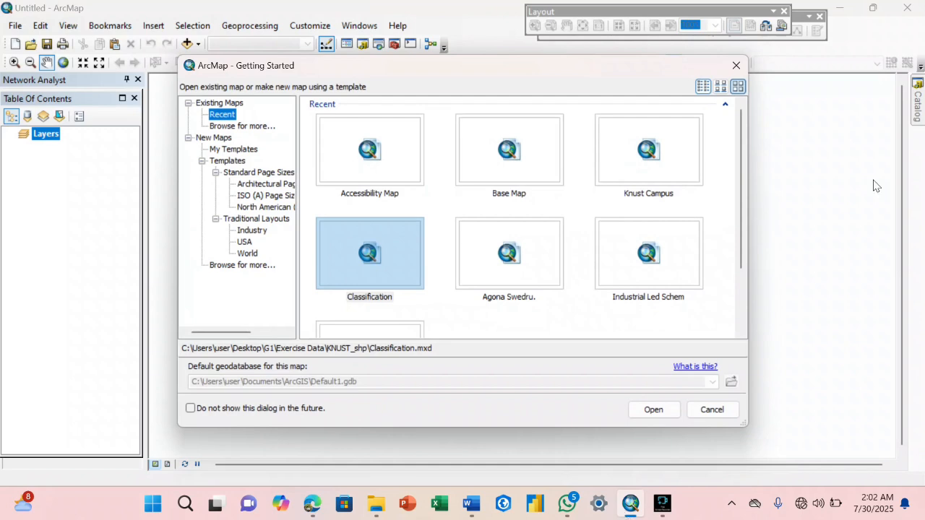
{"action": "left_click", "coordinate": [737, 65]}
{"action": "left_click", "coordinate": [918, 115]}
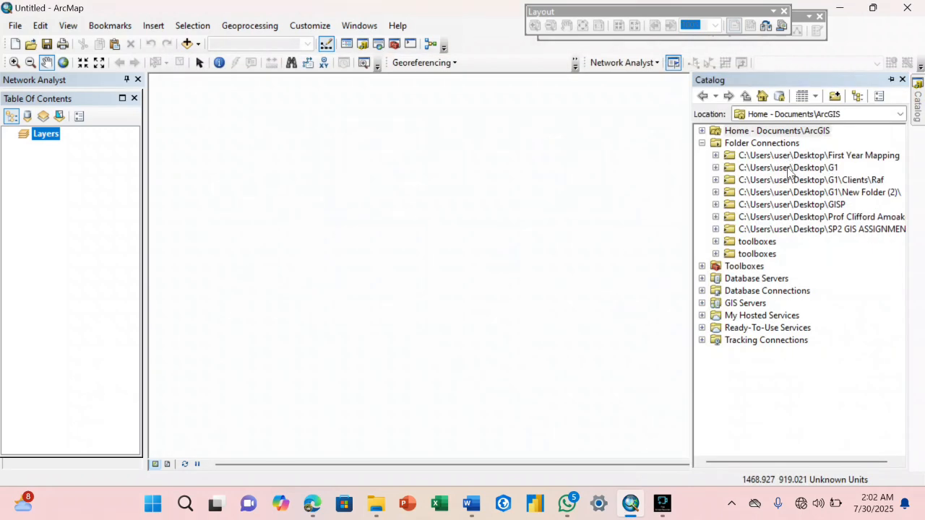
{"action": "left_click", "coordinate": [716, 168]}
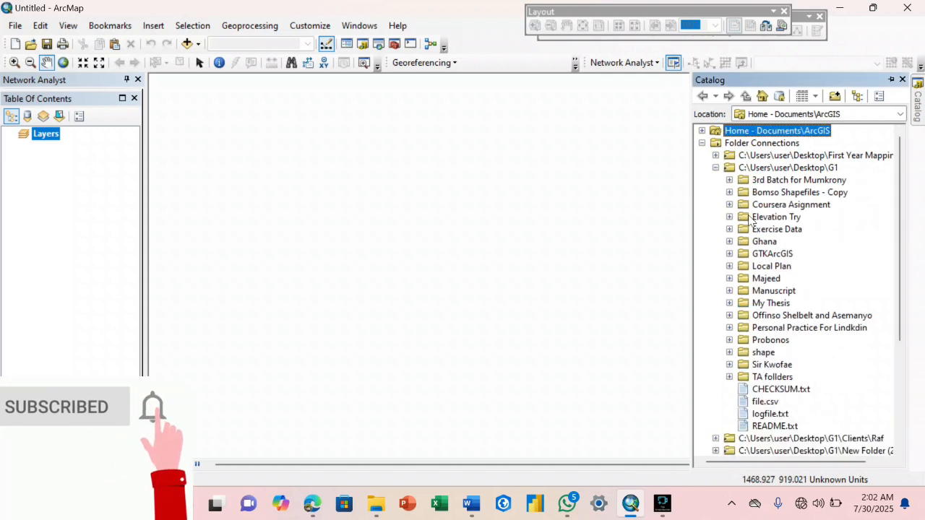
- Look through G1's contents, selecting CHECKSUM.txt and file.csv, then return to Downloads
{"action": "left_click", "coordinate": [730, 377]}
{"action": "left_click", "coordinate": [729, 377]}
{"action": "left_click", "coordinate": [766, 389]}
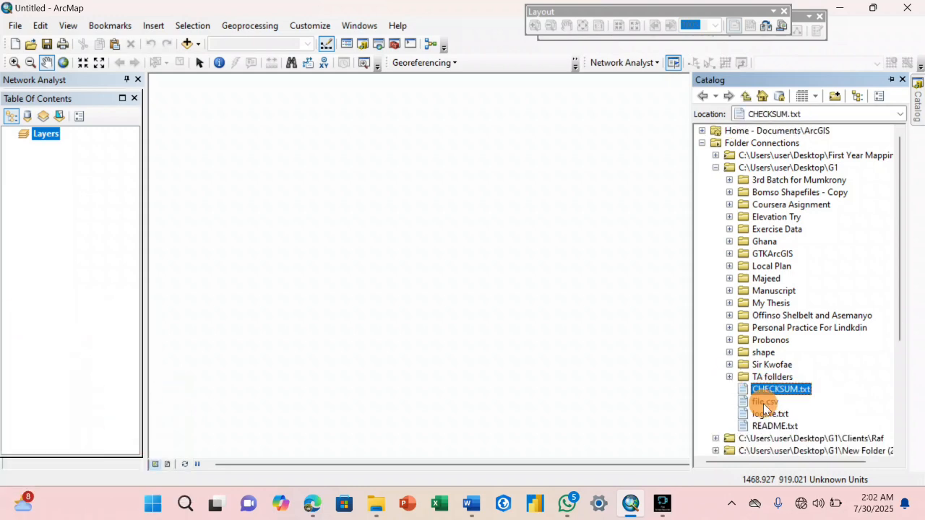
{"action": "left_click", "coordinate": [765, 401]}
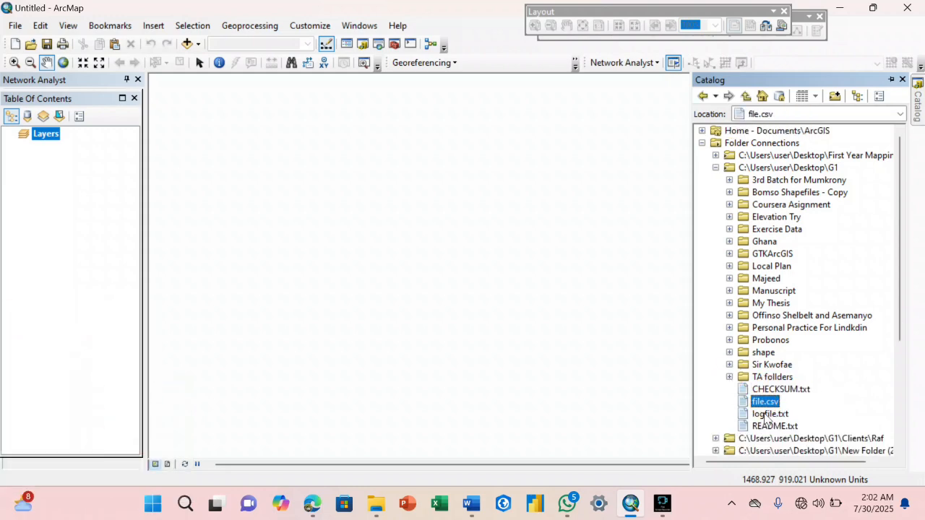
{"action": "left_click", "coordinate": [375, 504]}
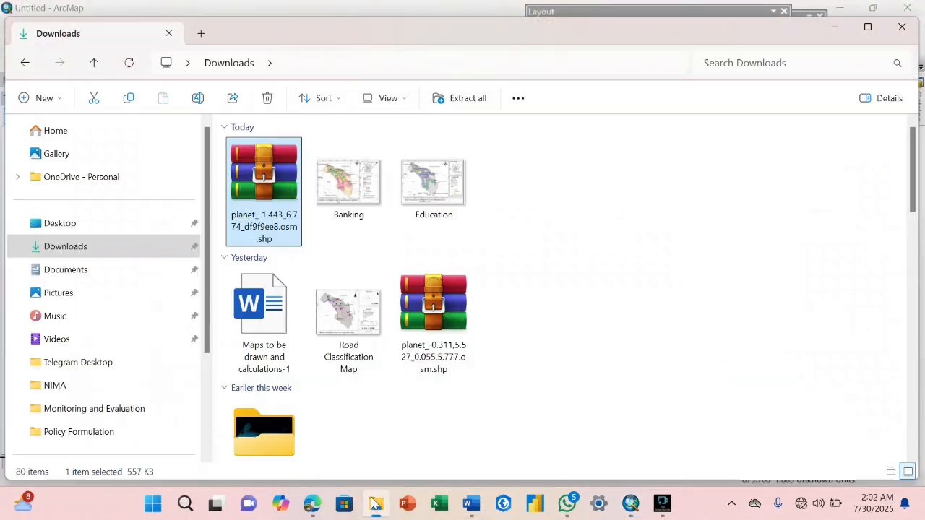
- Reopen the Asokore zip and extract the planet_...osm.shp folder to Desktop\G1, then close WinRAR
{"action": "double_click", "coordinate": [273, 216]}
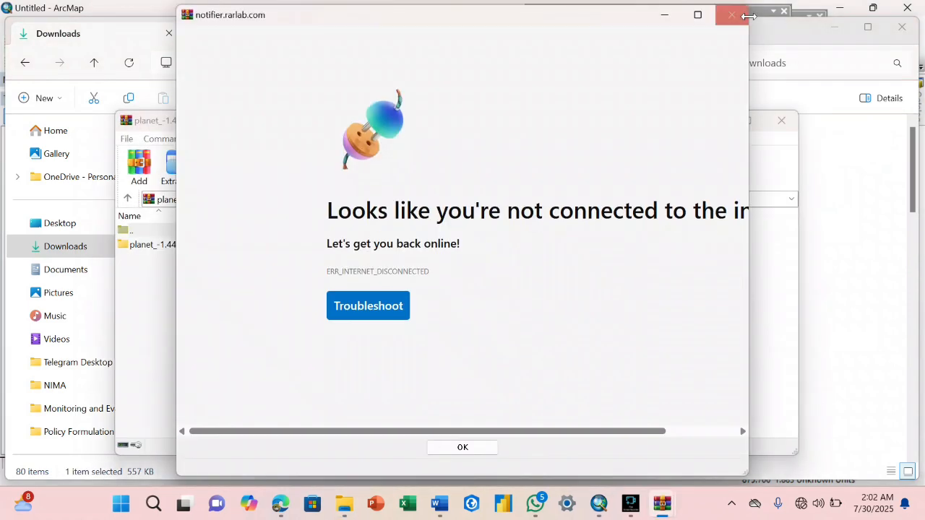
{"action": "left_click", "coordinate": [730, 18]}
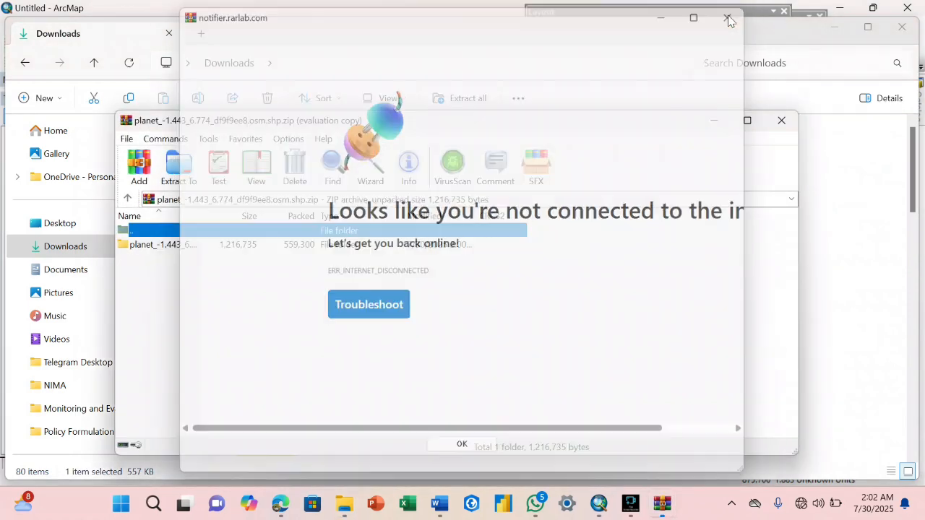
{"action": "left_click", "coordinate": [291, 246]}
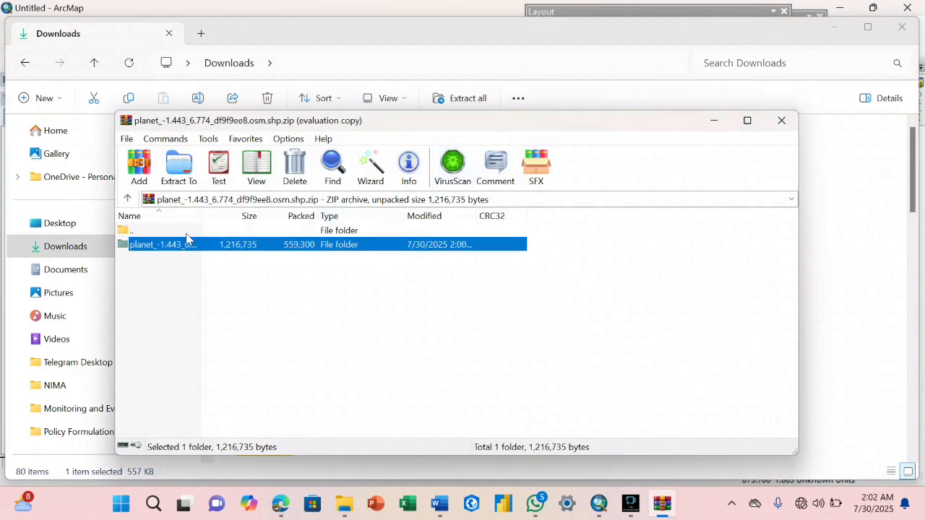
{"action": "left_click", "coordinate": [180, 170]}
{"action": "left_click", "coordinate": [499, 277]}
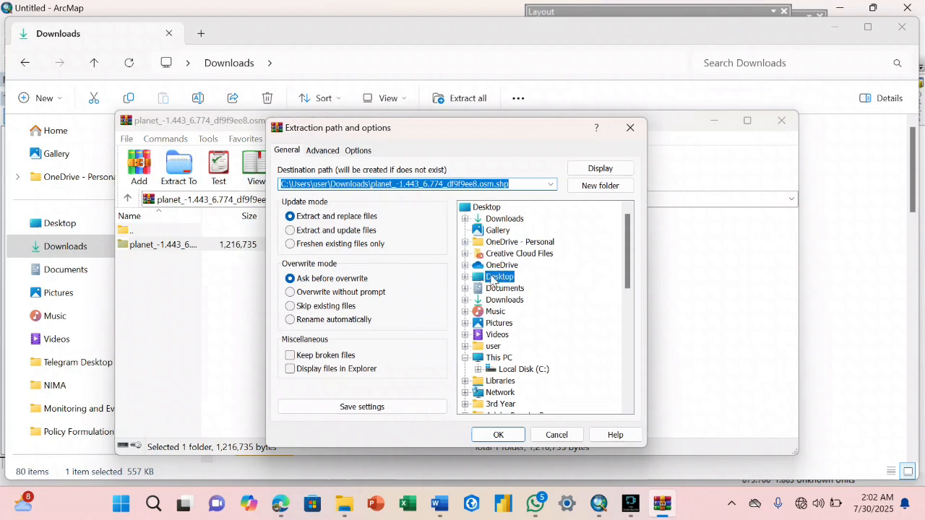
{"action": "double_click", "coordinate": [497, 278]}
{"action": "left_click", "coordinate": [505, 313]}
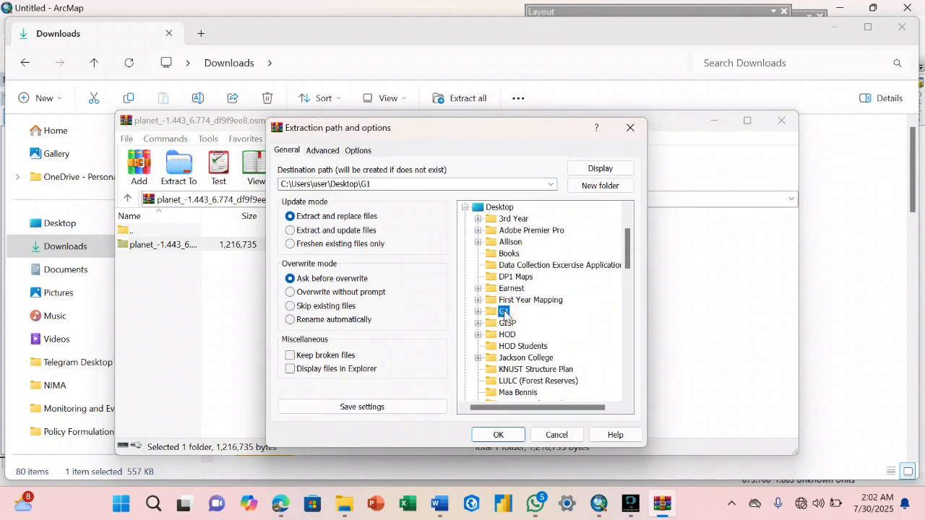
{"action": "left_click", "coordinate": [498, 434]}
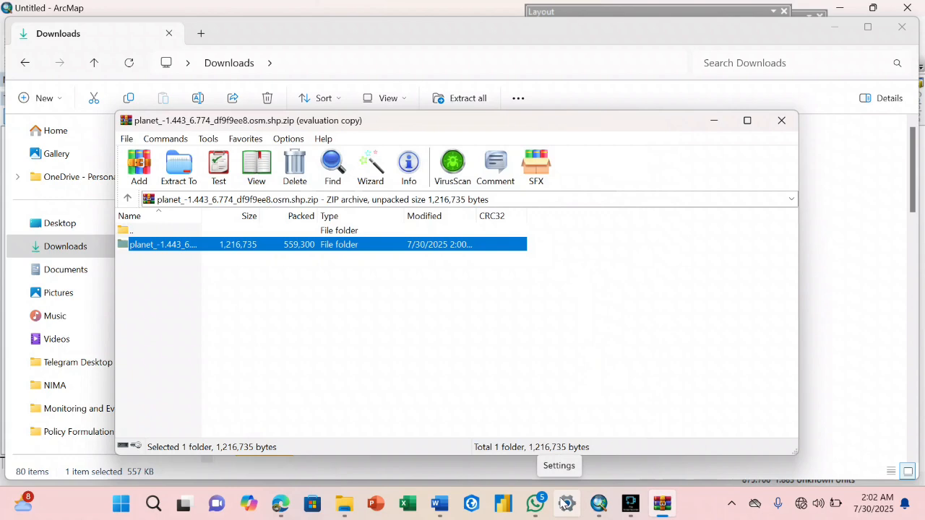
{"action": "left_click", "coordinate": [782, 120]}
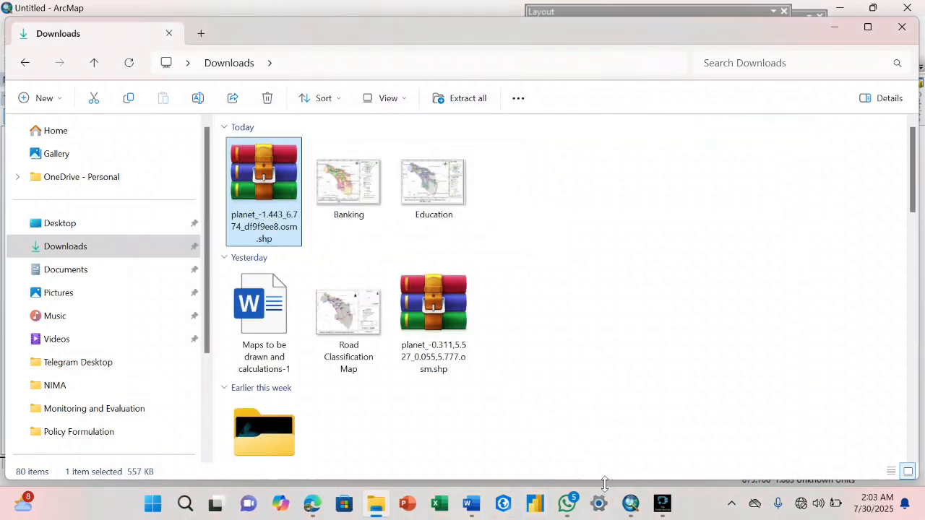
- Refresh the G1 folder connection in ArcMap's Catalog so the extracted folder appears
{"action": "left_click", "coordinate": [629, 502]}
{"action": "left_click", "coordinate": [919, 107]}
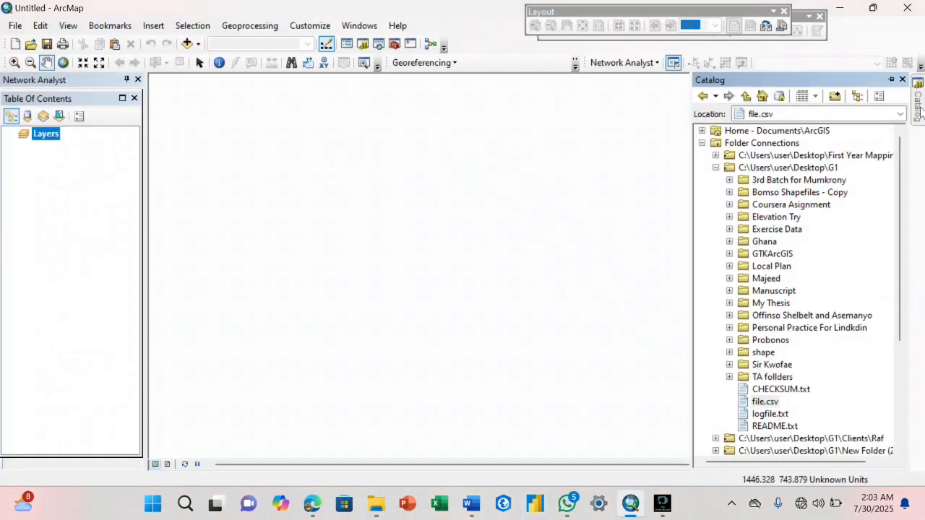
{"action": "right_click", "coordinate": [785, 170]}
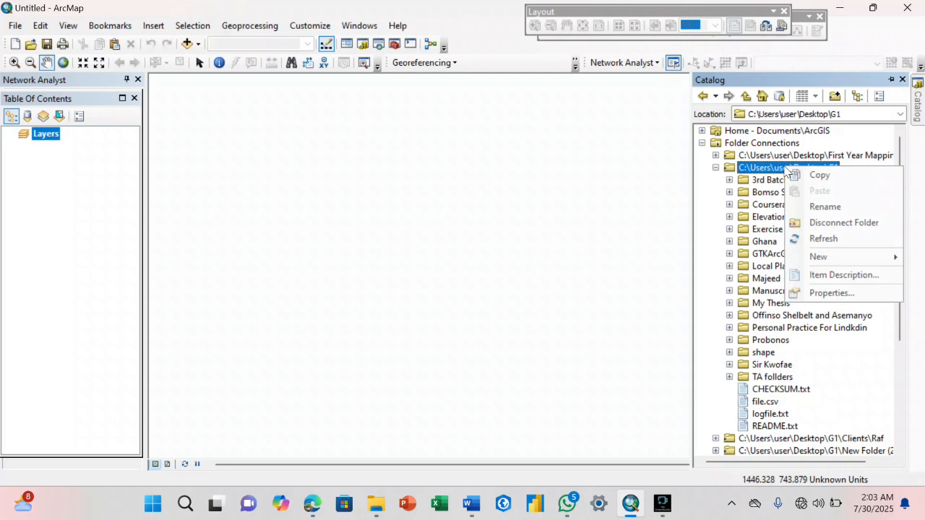
{"action": "left_click", "coordinate": [804, 238]}
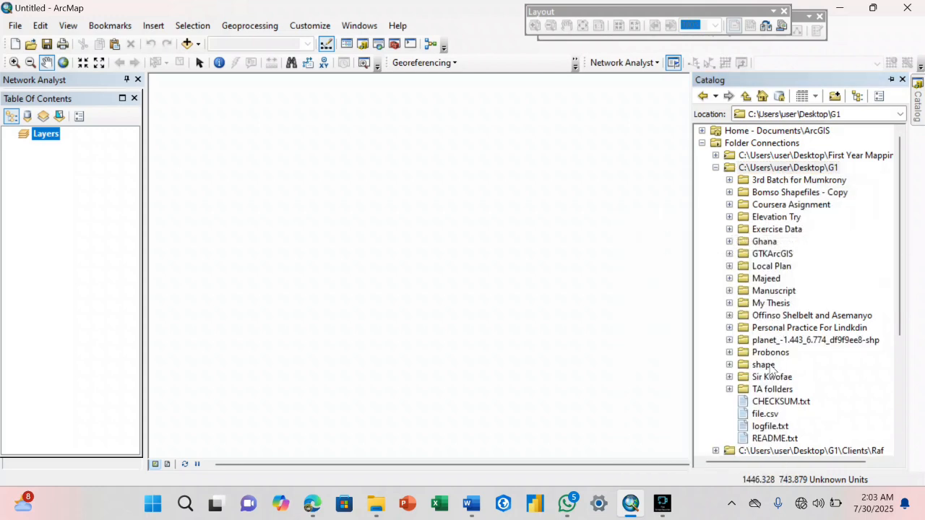
- Expand the planet folder and its shape subfolder, browsing the shapefiles down to points.shp
{"action": "scroll", "coordinate": [772, 369], "scroll_direction": "down", "scroll_amount": 1}
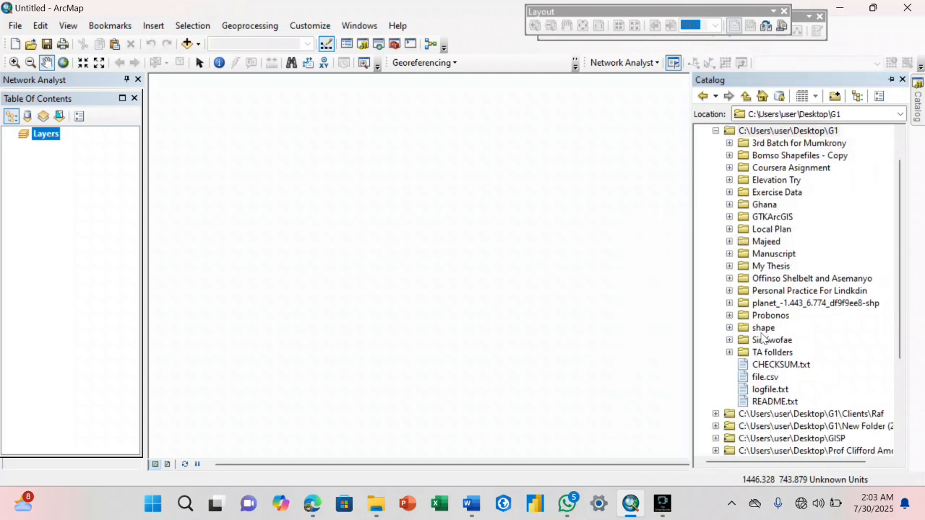
{"action": "left_click", "coordinate": [729, 303]}
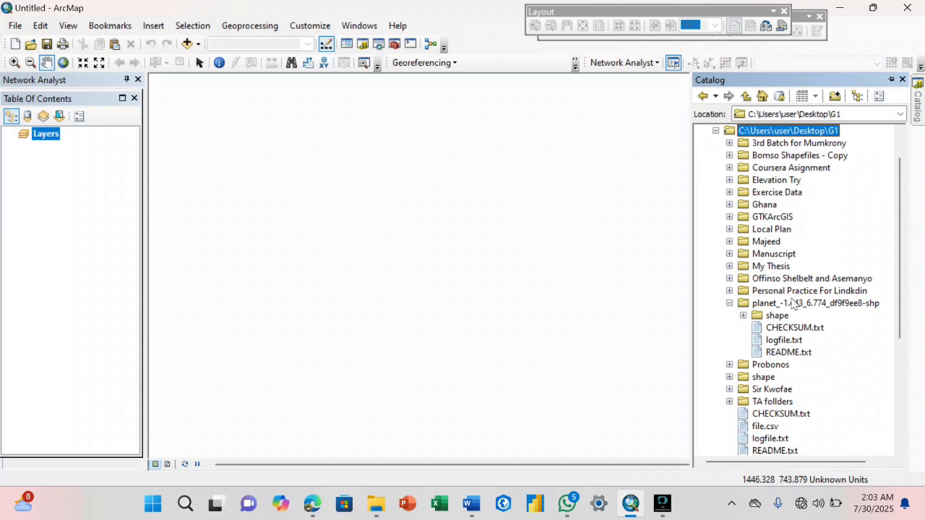
{"action": "left_click", "coordinate": [744, 316]}
{"action": "left_click", "coordinate": [792, 329]}
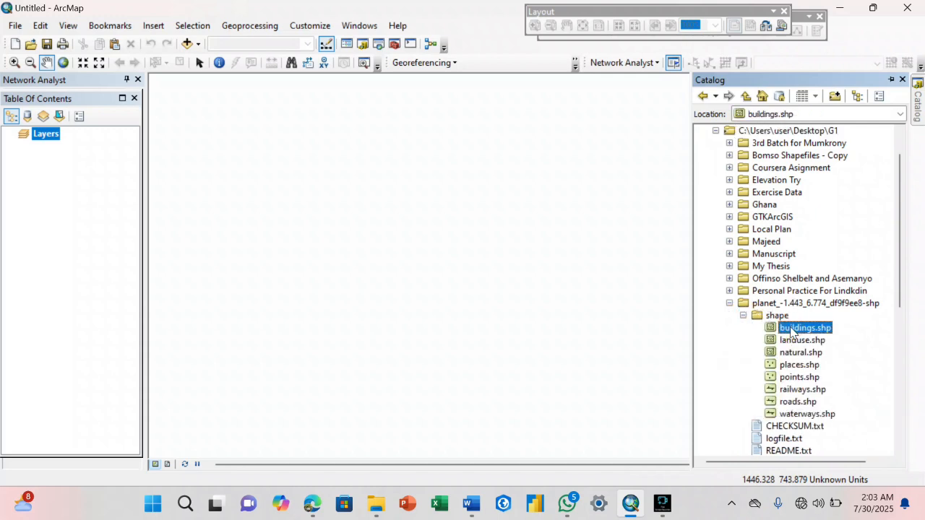
{"action": "left_click", "coordinate": [790, 341]}
{"action": "left_click", "coordinate": [792, 353]}
{"action": "left_click", "coordinate": [792, 366]}
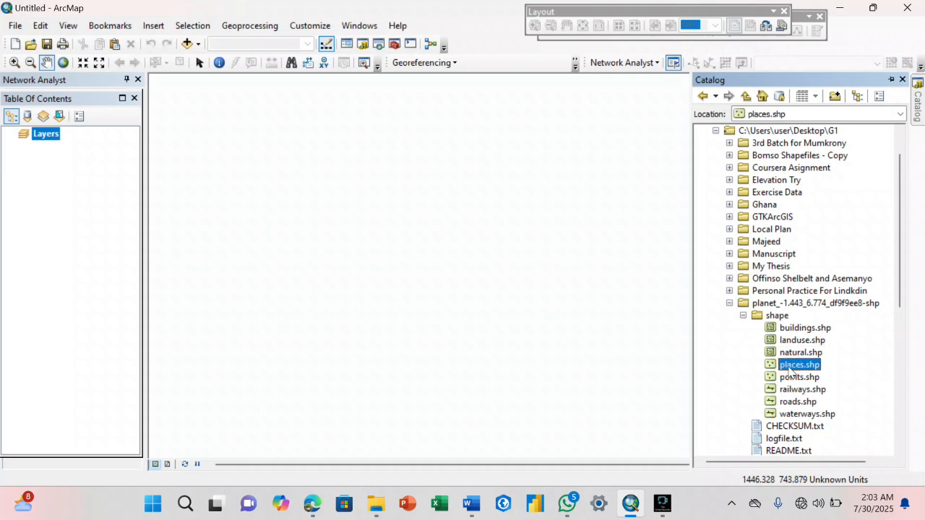
{"action": "left_click", "coordinate": [792, 377]}
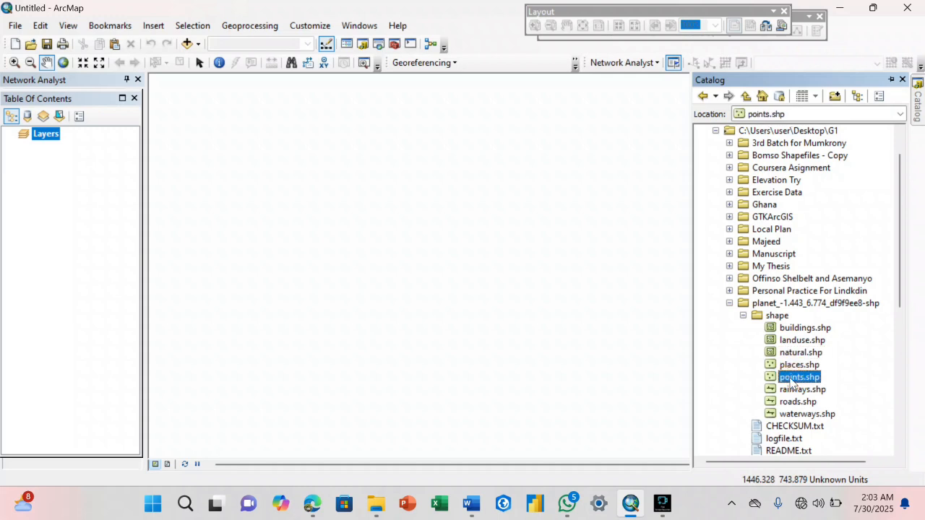
- Add points.shp to the map as a layer and review its attribute table
{"action": "left_click_drag", "start_coordinate": [791, 377], "coordinate": [446, 320]}
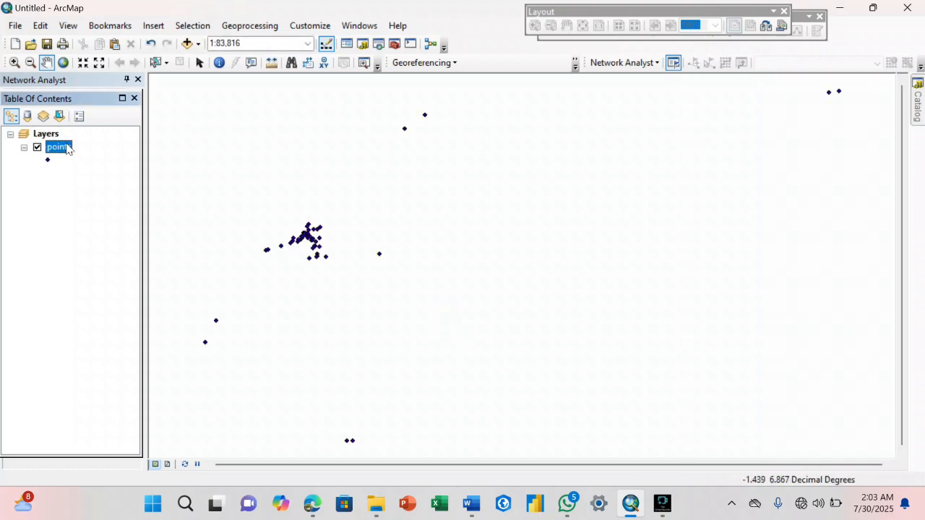
{"action": "right_click", "coordinate": [68, 148]}
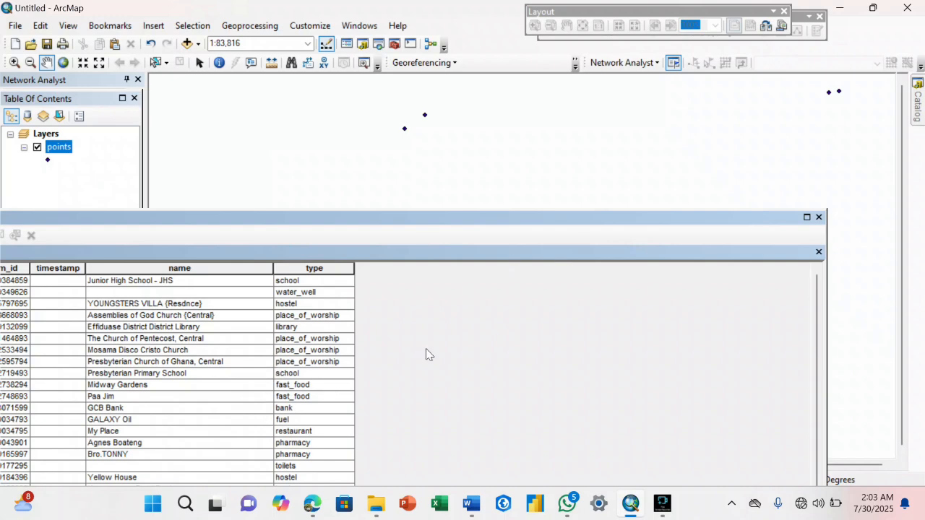
{"action": "left_click", "coordinate": [819, 252]}
{"action": "mouse_move", "coordinate": [918, 123]}
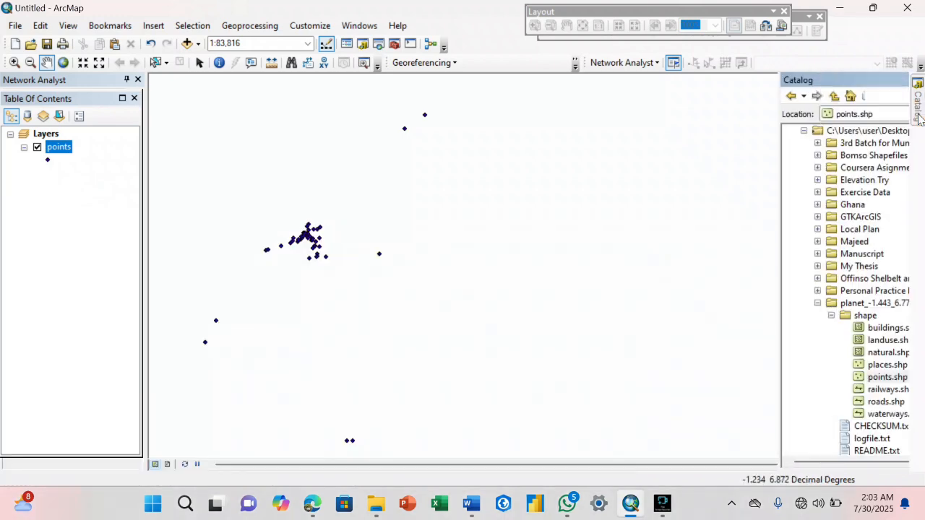
{"action": "left_click", "coordinate": [792, 402]}
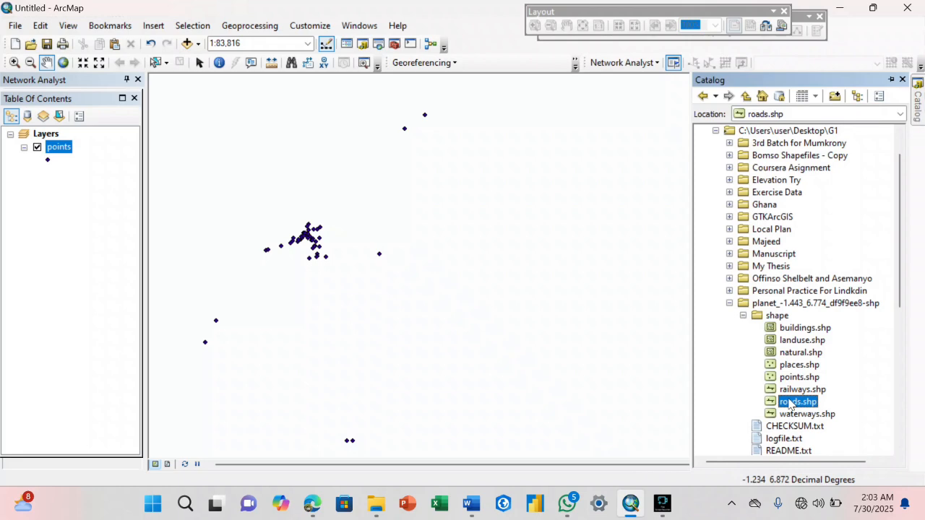
- Add roads.shp to the map and pan to centre Effiduase's road network
{"action": "left_click", "coordinate": [789, 403]}
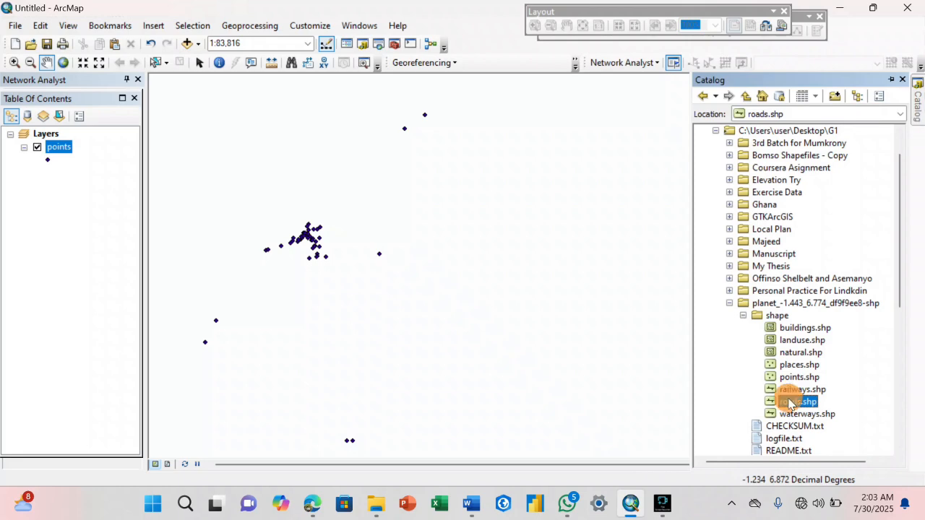
{"action": "left_click_drag", "start_coordinate": [790, 403], "coordinate": [501, 325]}
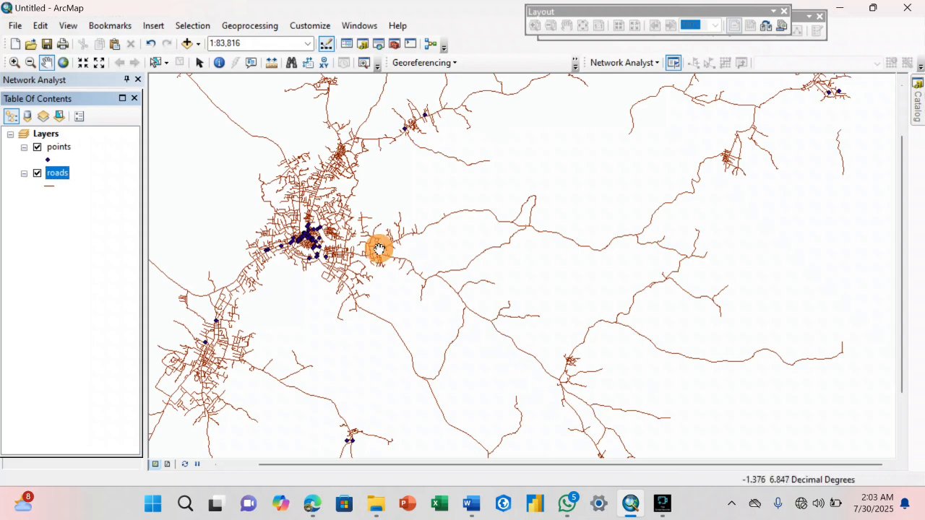
{"action": "left_click_drag", "start_coordinate": [378, 248], "coordinate": [564, 269]}
{"action": "left_click_drag", "start_coordinate": [607, 215], "coordinate": [488, 279]}
{"action": "left_click", "coordinate": [488, 279]}
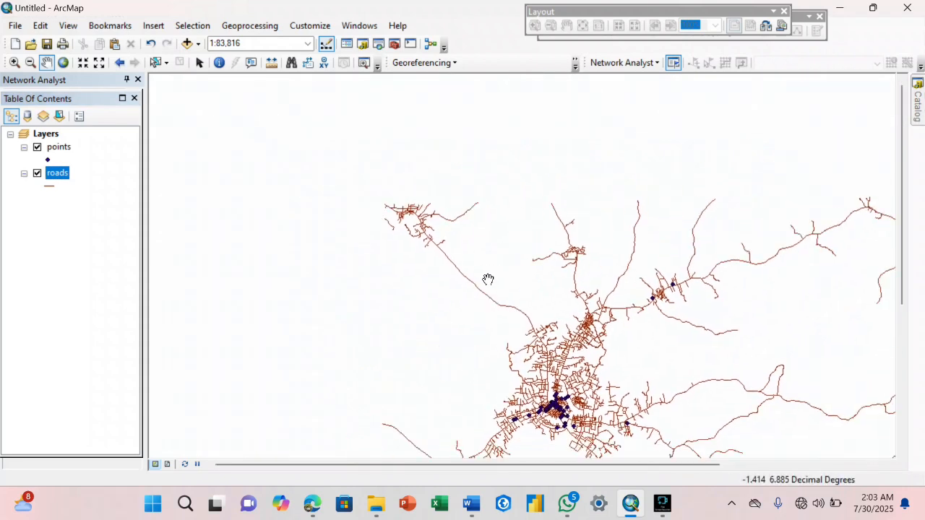
{"action": "left_click", "coordinate": [488, 279]}
{"action": "left_click_drag", "start_coordinate": [615, 311], "coordinate": [541, 263]}
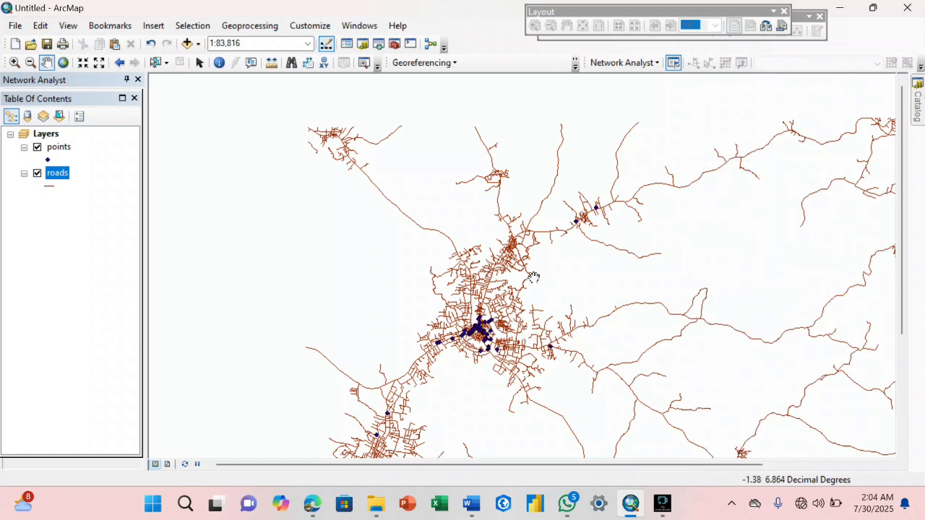
{"action": "left_click_drag", "start_coordinate": [529, 333], "coordinate": [508, 279]}
{"action": "left_click_drag", "start_coordinate": [584, 262], "coordinate": [427, 265]}
{"action": "left_click_drag", "start_coordinate": [523, 253], "coordinate": [546, 305]}
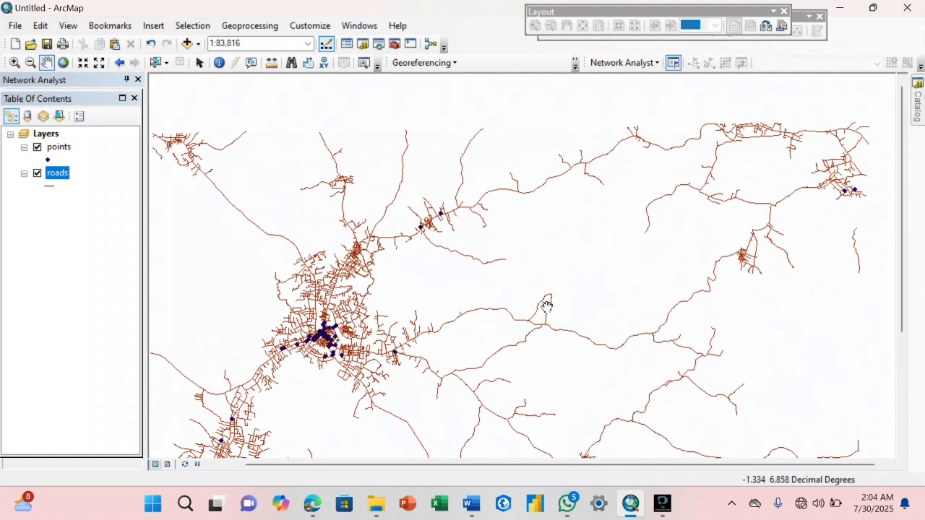
{"action": "left_click_drag", "start_coordinate": [719, 289], "coordinate": [761, 232]}
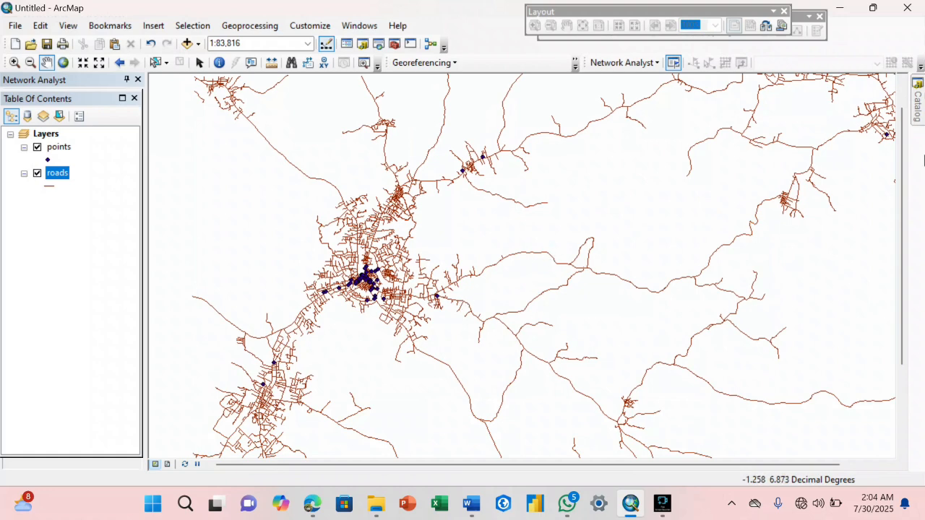
{"action": "left_click", "coordinate": [916, 114]}
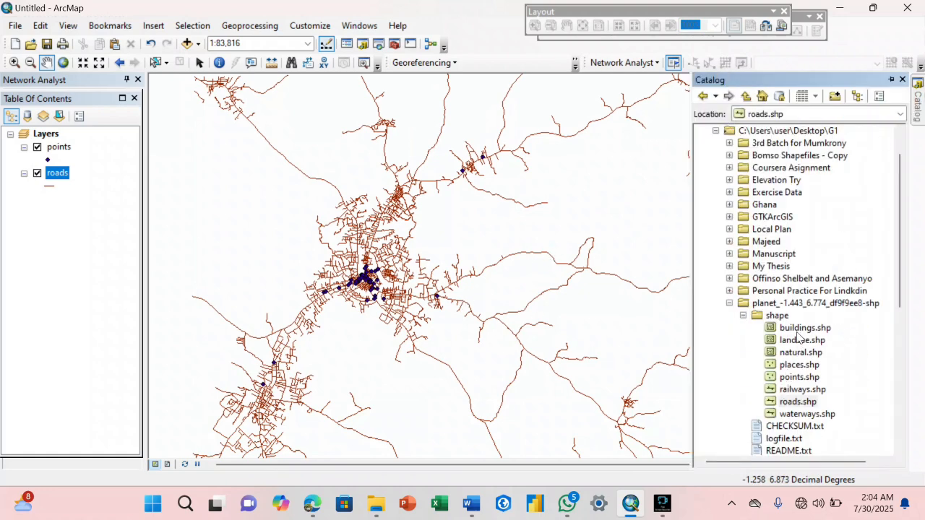
- Add buildings.shp to the map and pan to frame the town's building footprints
{"action": "left_click_drag", "start_coordinate": [802, 328], "coordinate": [495, 339]}
{"action": "left_click_drag", "start_coordinate": [485, 262], "coordinate": [426, 373]}
{"action": "left_click_drag", "start_coordinate": [522, 294], "coordinate": [636, 204]}
{"action": "left_click_drag", "start_coordinate": [484, 297], "coordinate": [587, 219]}
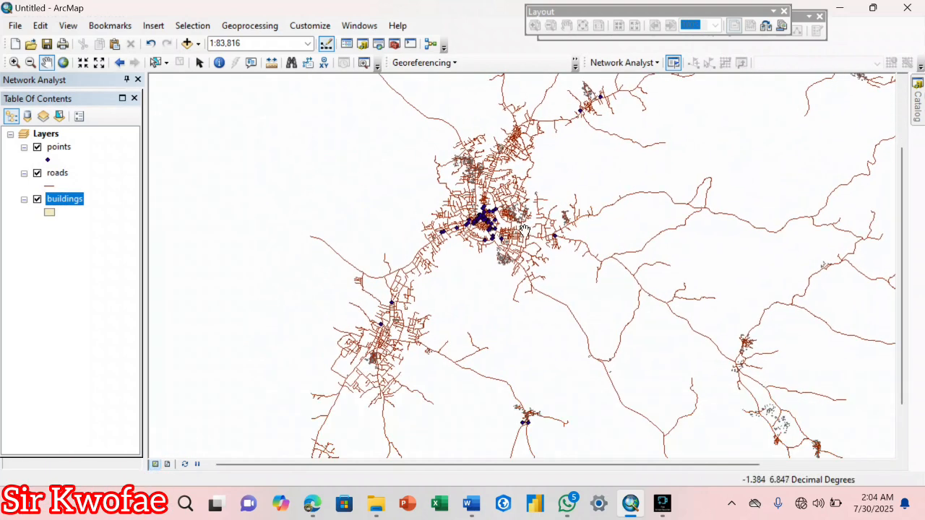
{"action": "mouse_move", "coordinate": [498, 224]}
{"action": "left_mouse_down"}
{"action": "mouse_move", "coordinate": [522, 281]}
{"action": "mouse_move", "coordinate": [487, 238]}
{"action": "left_mouse_up"}
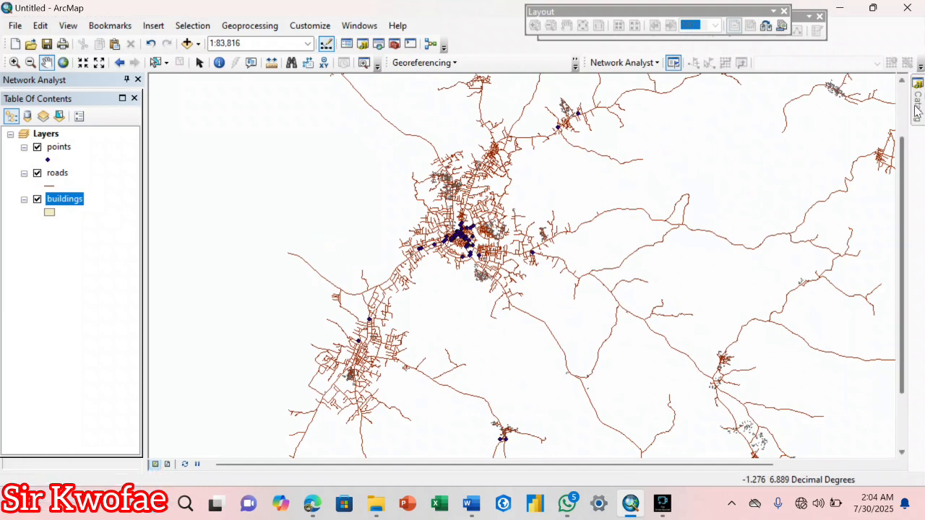
{"action": "mouse_move", "coordinate": [918, 102]}
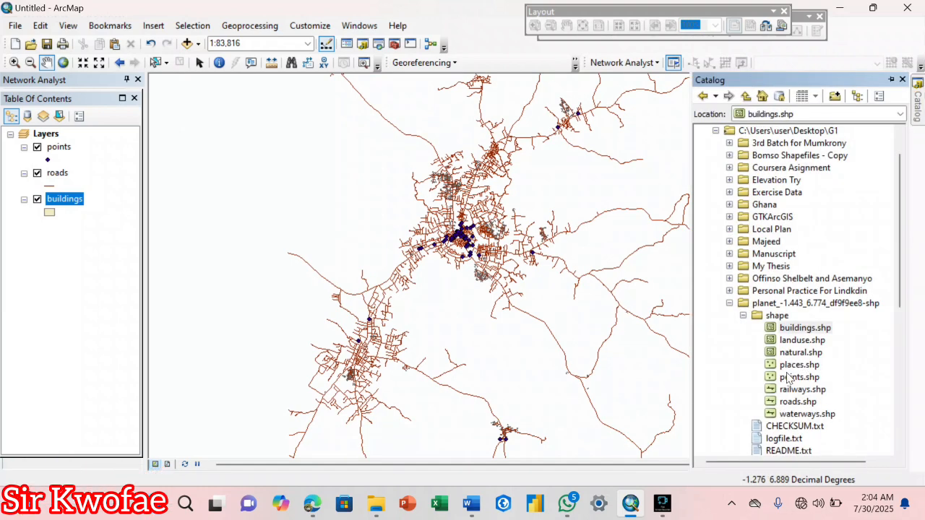
- Add places.shp to the map and check the Asante Asamang and Effiduase records in its attribute table
{"action": "left_click_drag", "start_coordinate": [795, 365], "coordinate": [514, 318]}
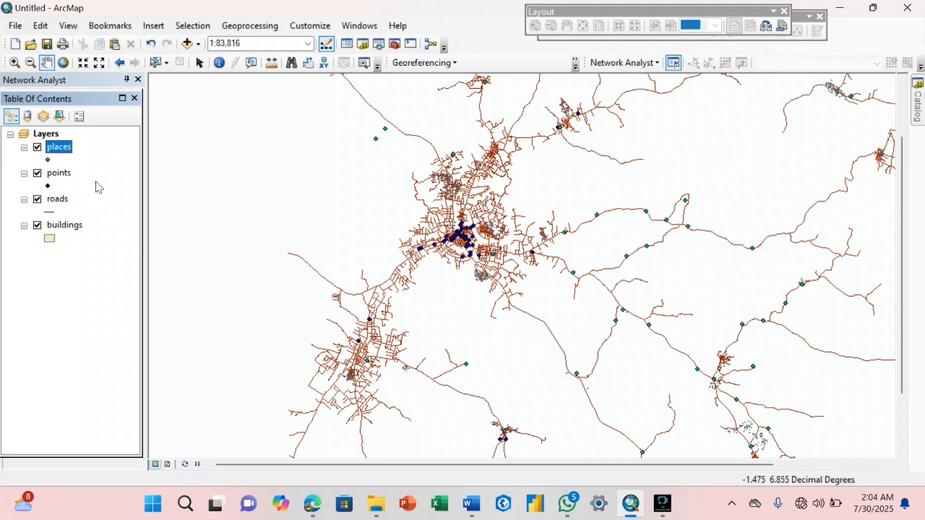
{"action": "right_click", "coordinate": [51, 147]}
{"action": "left_click", "coordinate": [91, 188]}
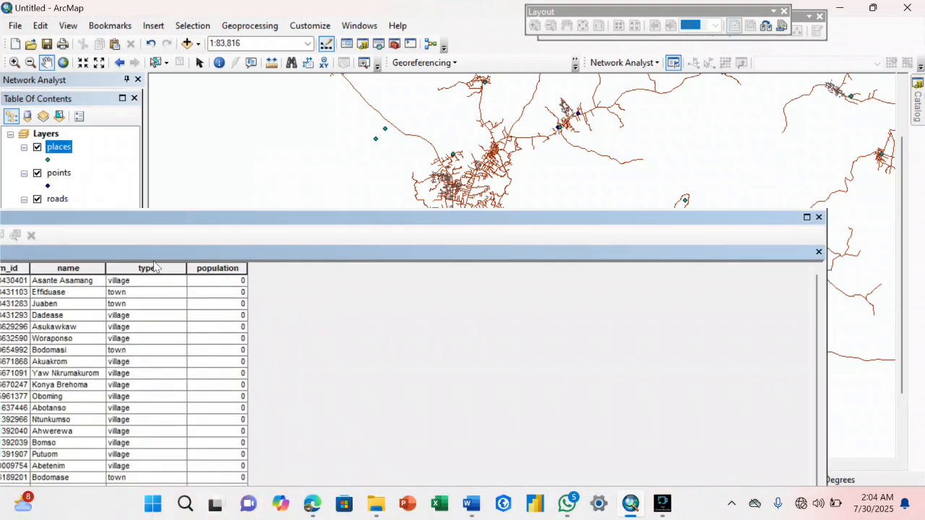
{"action": "left_click", "coordinate": [79, 284]}
{"action": "left_click", "coordinate": [78, 292]}
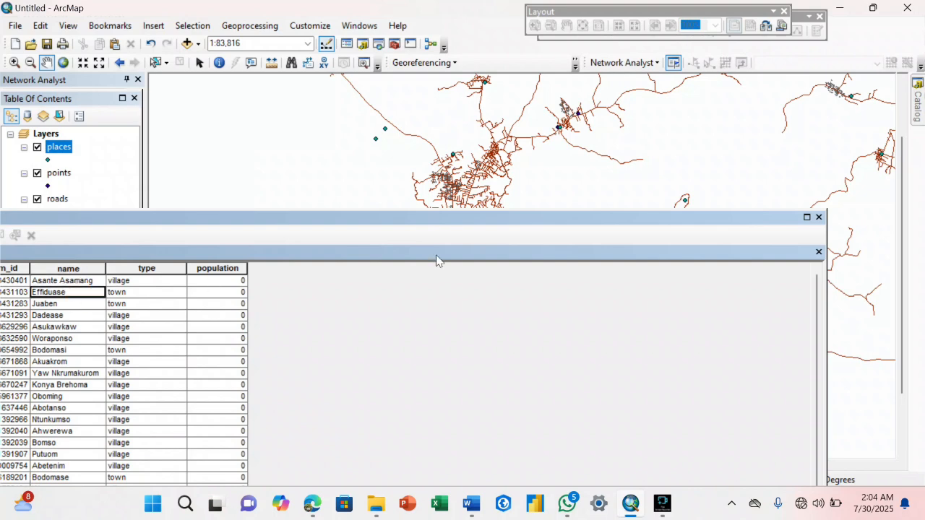
{"action": "left_click", "coordinate": [811, 250]}
{"action": "left_click", "coordinate": [918, 108]}
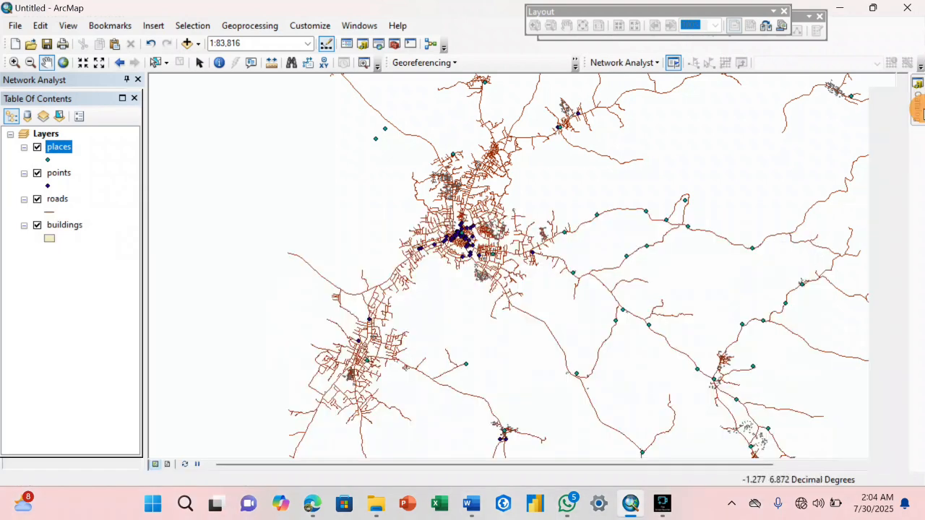
{"action": "scroll", "coordinate": [780, 246], "scroll_direction": "down", "scroll_amount": 6}
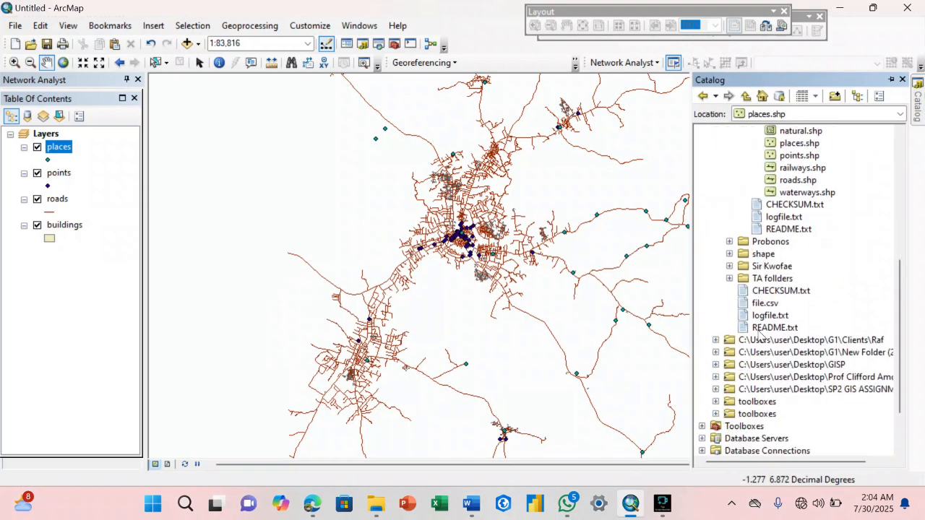
- Collapse the downloaded planet shapefile folder in the Catalog tree
{"action": "left_click", "coordinate": [760, 338]}
{"action": "scroll", "coordinate": [763, 303], "scroll_direction": "up", "scroll_amount": 6}
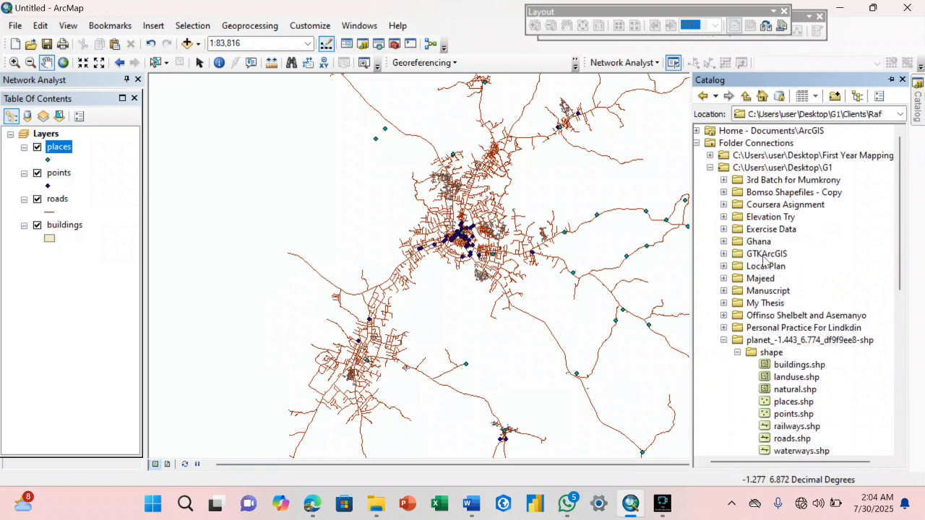
{"action": "left_click", "coordinate": [724, 341]}
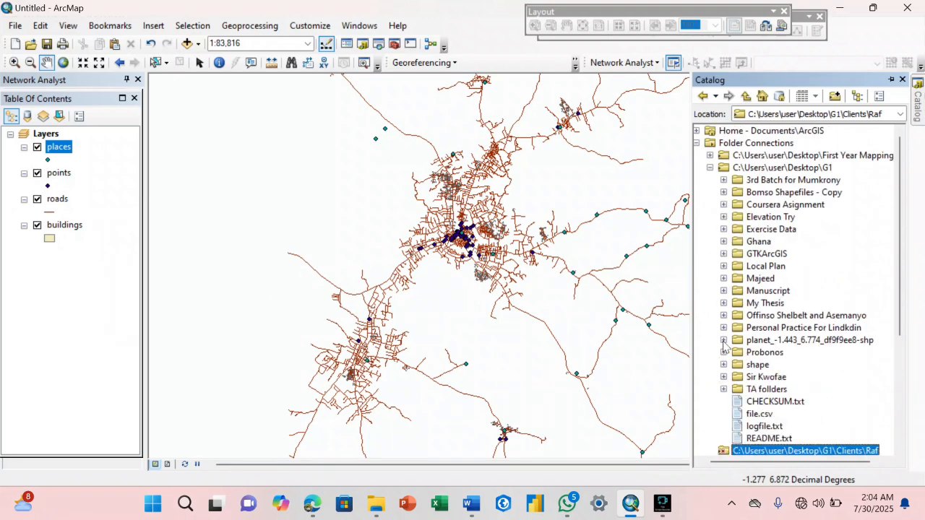
{"action": "scroll", "coordinate": [723, 347], "scroll_direction": "down", "scroll_amount": 2}
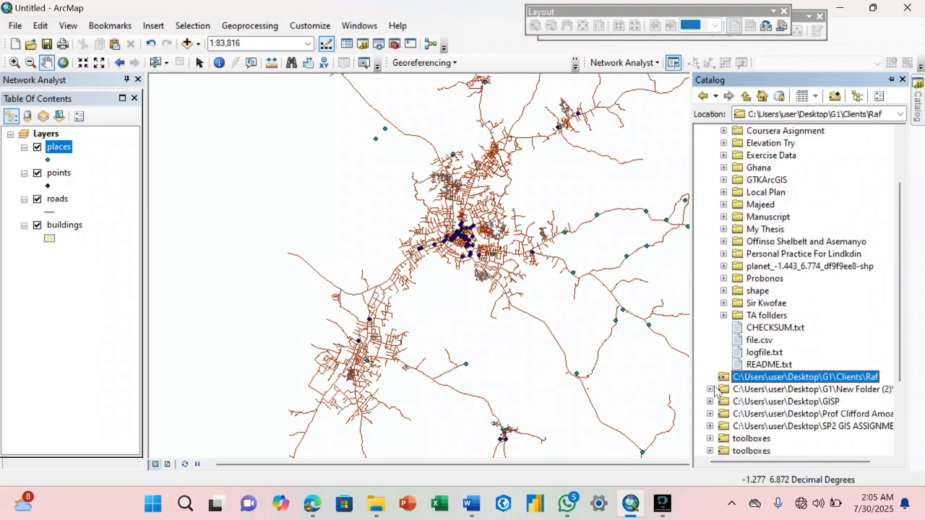
- Browse TA follders > 3rd Year Workshop > Data Collection > Sekyere East > Files to Sekyere_East.shp
{"action": "left_click", "coordinate": [724, 316]}
{"action": "left_click", "coordinate": [737, 352]}
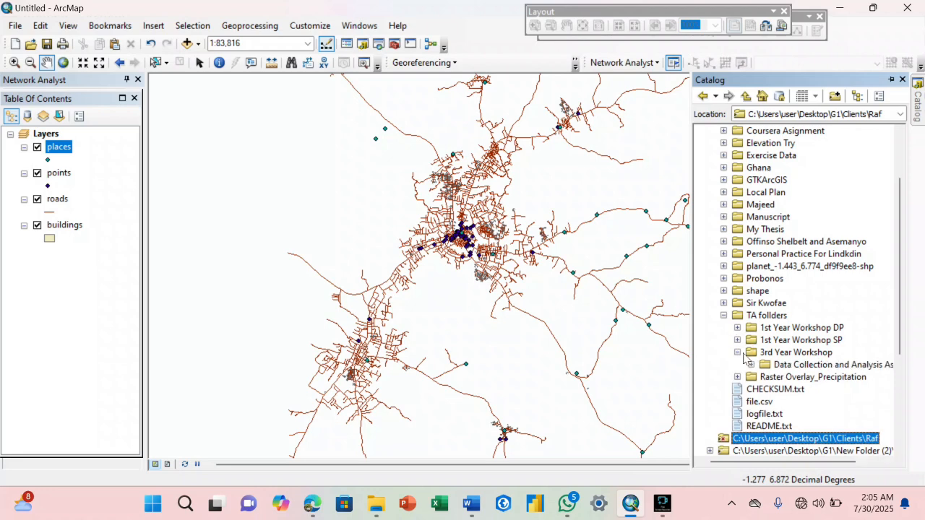
{"action": "left_click", "coordinate": [750, 364]}
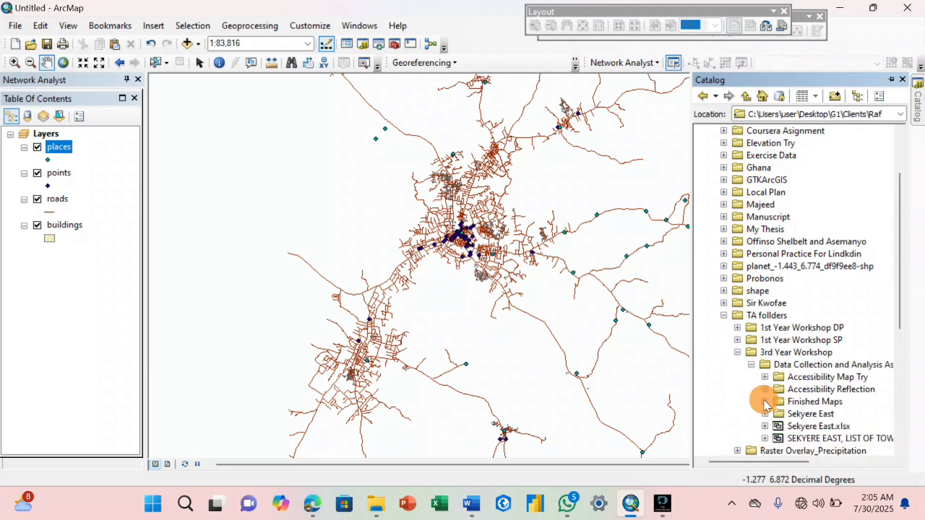
{"action": "left_click", "coordinate": [764, 401]}
{"action": "left_click", "coordinate": [751, 303]}
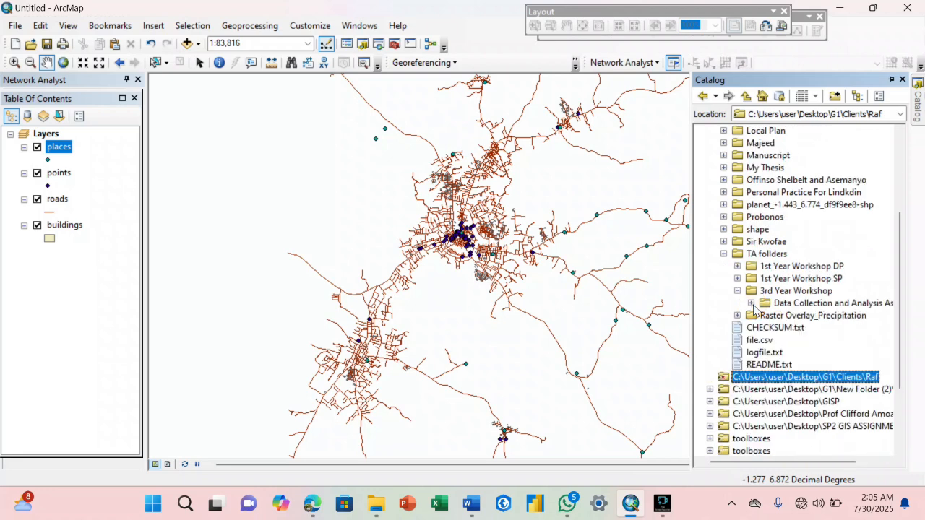
{"action": "left_click", "coordinate": [751, 302]}
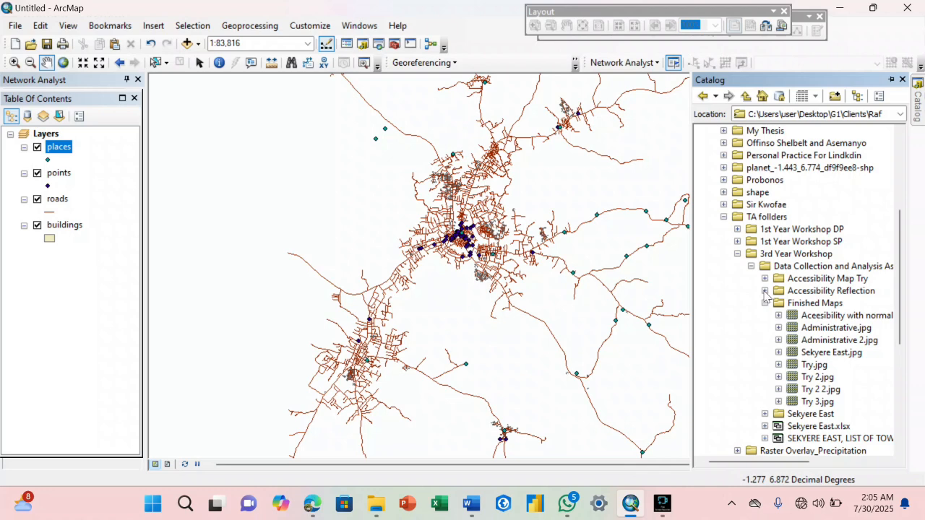
{"action": "left_click", "coordinate": [765, 414]}
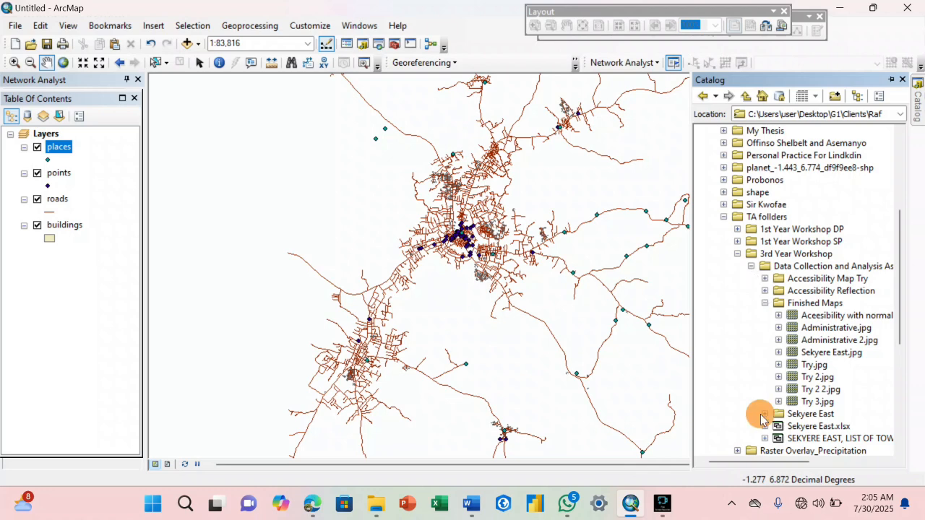
{"action": "left_click", "coordinate": [779, 389]}
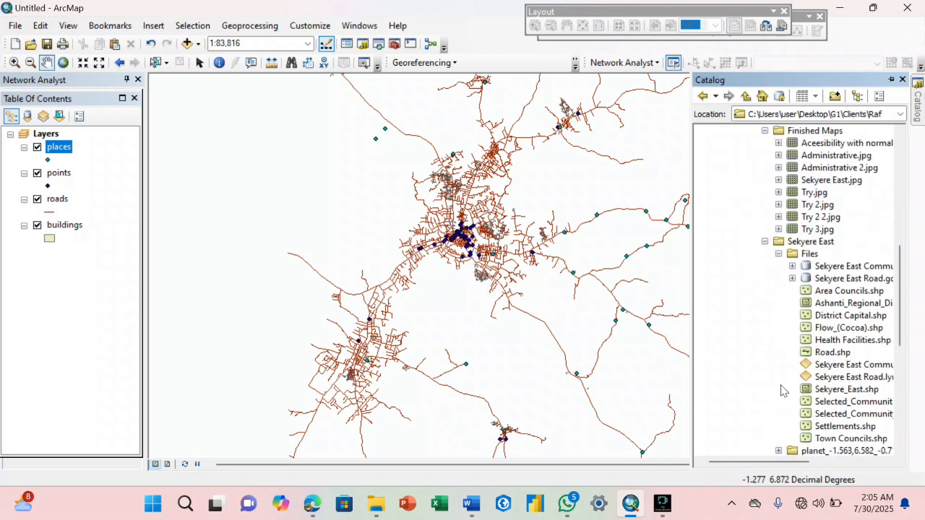
{"action": "left_click", "coordinate": [838, 390]}
- Add the Sekyere_East boundary to the map and zoom out to 1:125,000
{"action": "left_click_drag", "start_coordinate": [838, 390], "coordinate": [506, 282]}
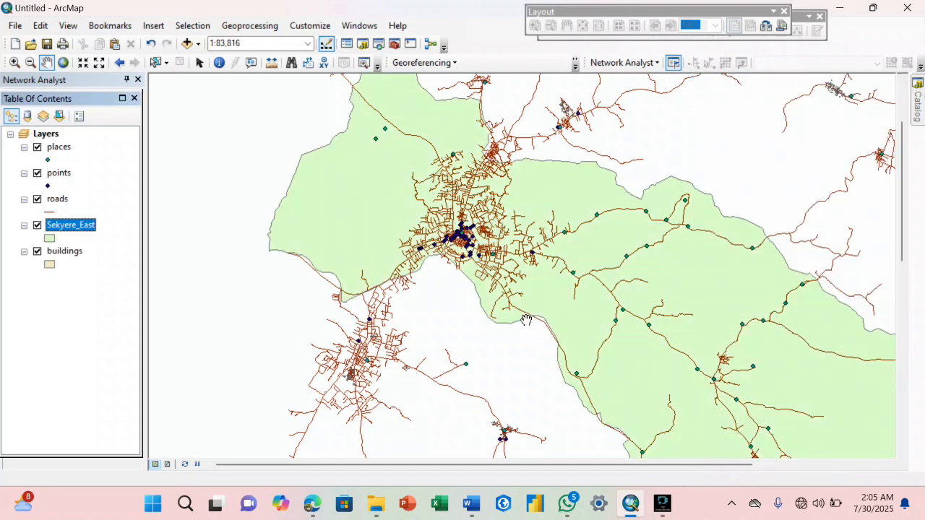
{"action": "left_click_drag", "start_coordinate": [588, 285], "coordinate": [518, 278]}
{"action": "scroll", "coordinate": [613, 297], "scroll_direction": "down", "scroll_amount": 2}
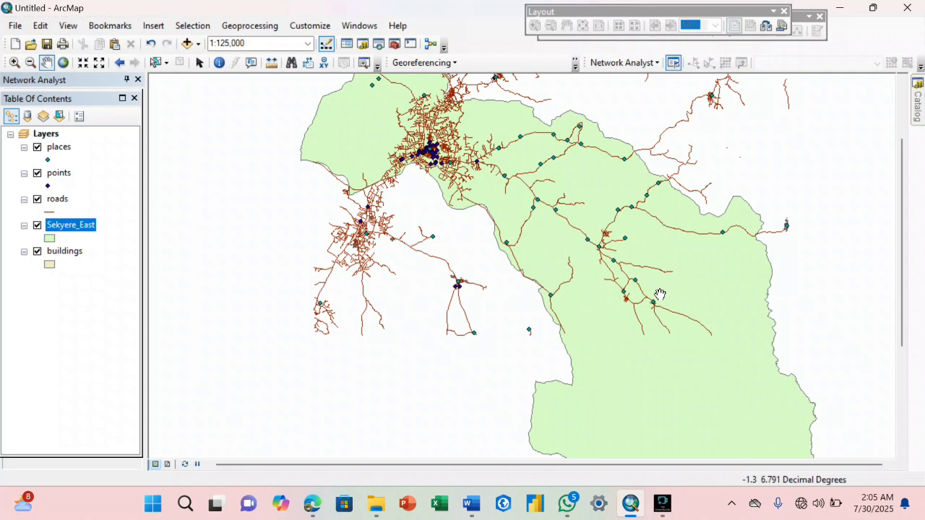
- Pan around the district to bring its southern end and more roads into view
{"action": "left_click_drag", "start_coordinate": [626, 261], "coordinate": [706, 376]}
{"action": "left_click_drag", "start_coordinate": [615, 297], "coordinate": [560, 254]}
{"action": "left_click_drag", "start_coordinate": [639, 299], "coordinate": [531, 226]}
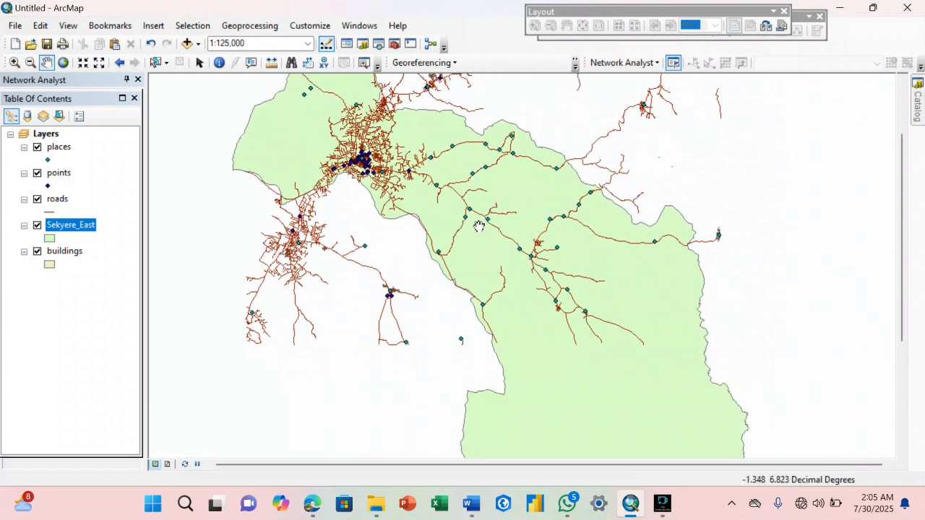
{"action": "left_click_drag", "start_coordinate": [556, 341], "coordinate": [526, 287]}
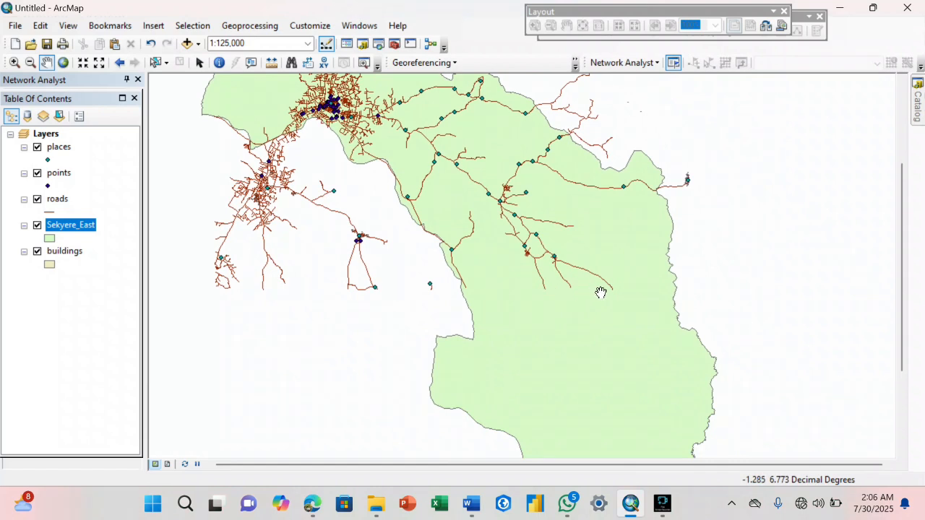
{"action": "left_click_drag", "start_coordinate": [582, 392], "coordinate": [604, 266]}
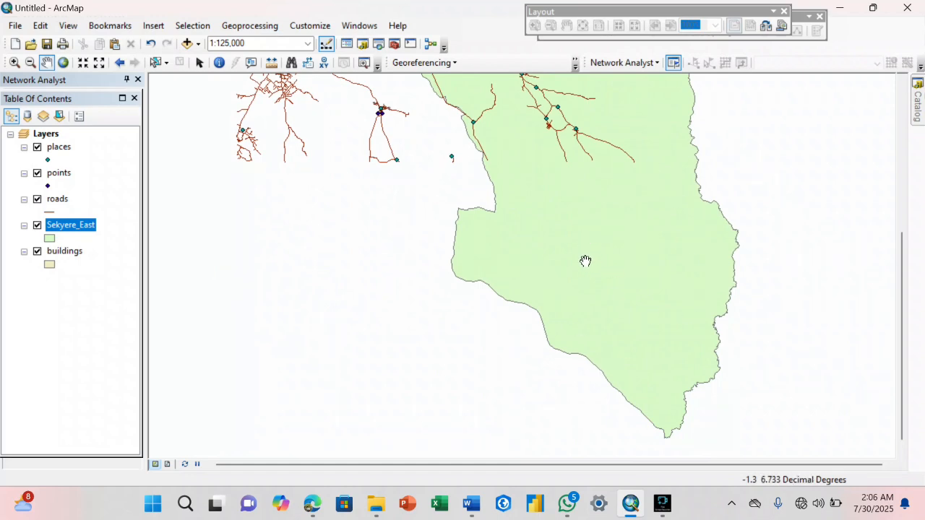
{"action": "left_click_drag", "start_coordinate": [585, 261], "coordinate": [574, 312]}
- From Catalog's Ghana > Ghana Shapefile folder, drag feeder roads.shp onto the map
{"action": "mouse_move", "coordinate": [916, 102]}
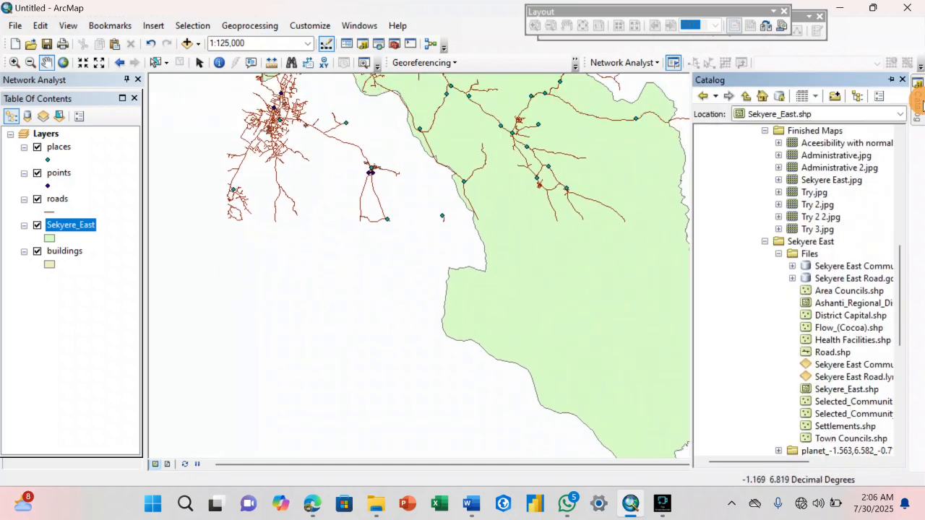
{"action": "scroll", "coordinate": [748, 205], "scroll_direction": "up", "scroll_amount": 10}
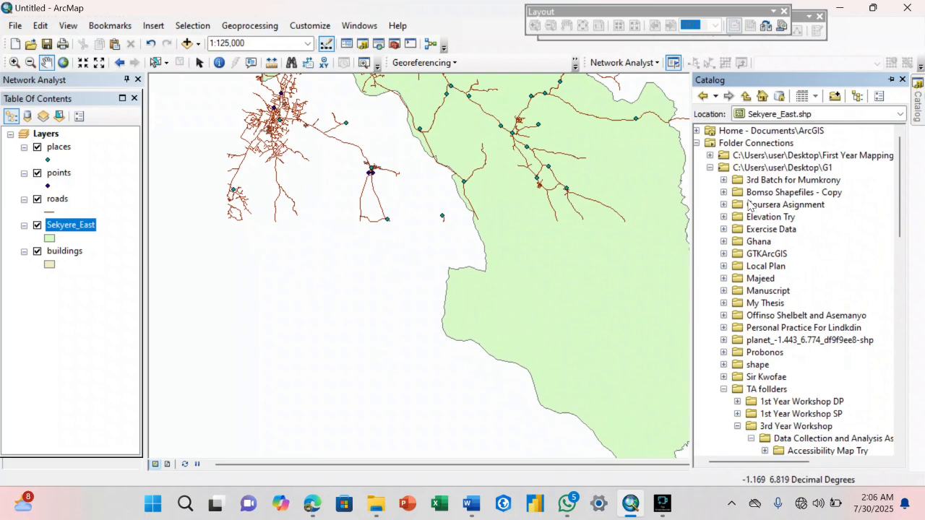
{"action": "left_click", "coordinate": [724, 241]}
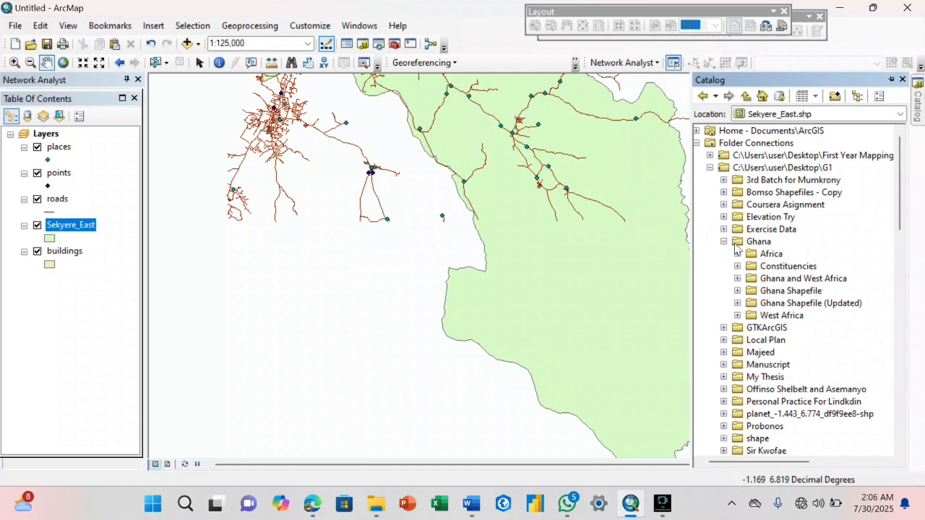
{"action": "left_click", "coordinate": [737, 291]}
{"action": "scroll", "coordinate": [789, 303], "scroll_direction": "down", "scroll_amount": 12}
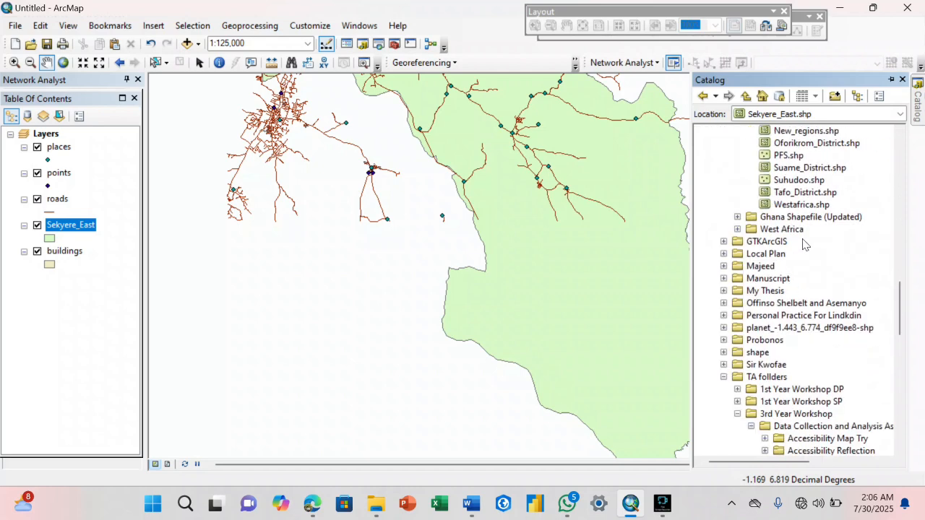
{"action": "scroll", "coordinate": [803, 244], "scroll_direction": "up", "scroll_amount": 6}
{"action": "scroll", "coordinate": [795, 216], "scroll_direction": "up", "scroll_amount": 6}
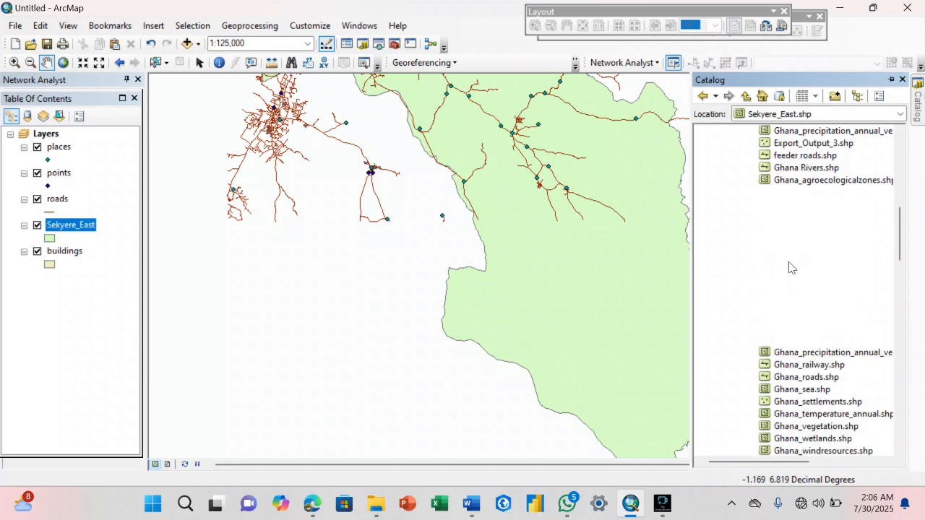
{"action": "left_click_drag", "start_coordinate": [802, 156], "coordinate": [599, 217]}
{"action": "left_click_drag", "start_coordinate": [540, 197], "coordinate": [578, 195]}
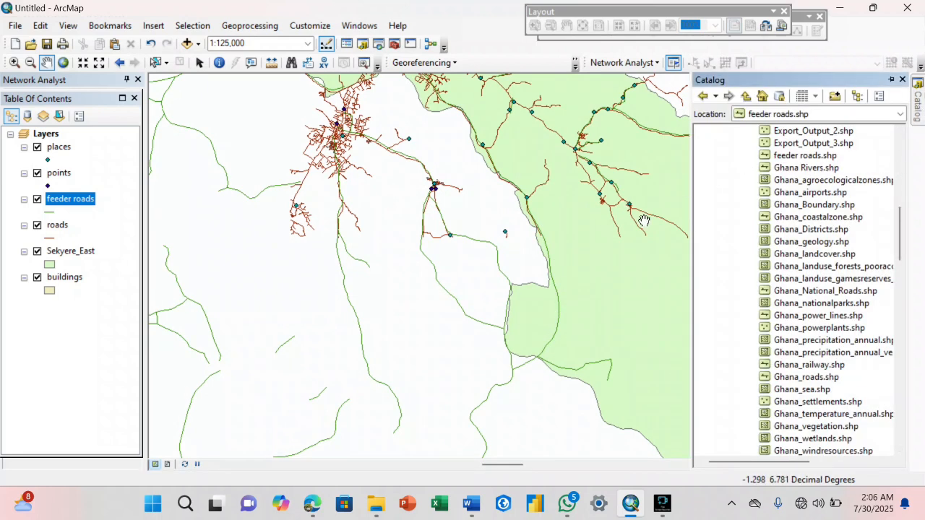
- Hide the Catalog panel and recentre the map on the district
{"action": "left_click", "coordinate": [900, 249]}
{"action": "left_click_drag", "start_coordinate": [900, 250], "coordinate": [899, 242]}
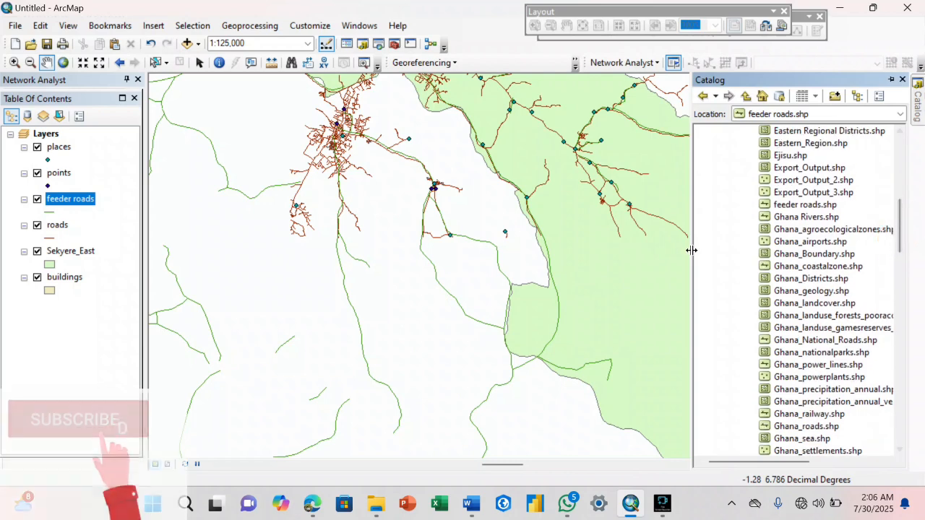
{"action": "left_click_drag", "start_coordinate": [647, 246], "coordinate": [535, 219]}
{"action": "left_click", "coordinate": [496, 214]}
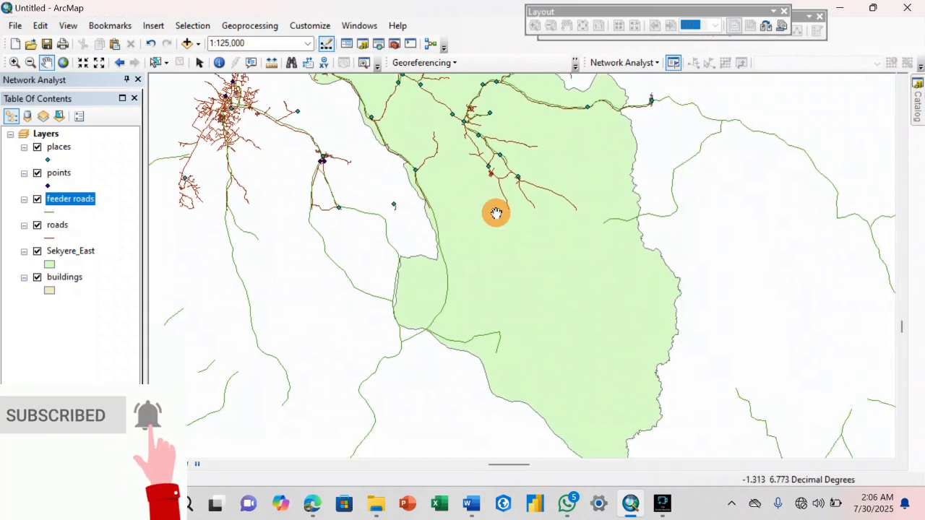
- Pan across Sekyere_East to inspect the feeder roads and surrounding road network
{"action": "left_click_drag", "start_coordinate": [551, 255], "coordinate": [518, 224]}
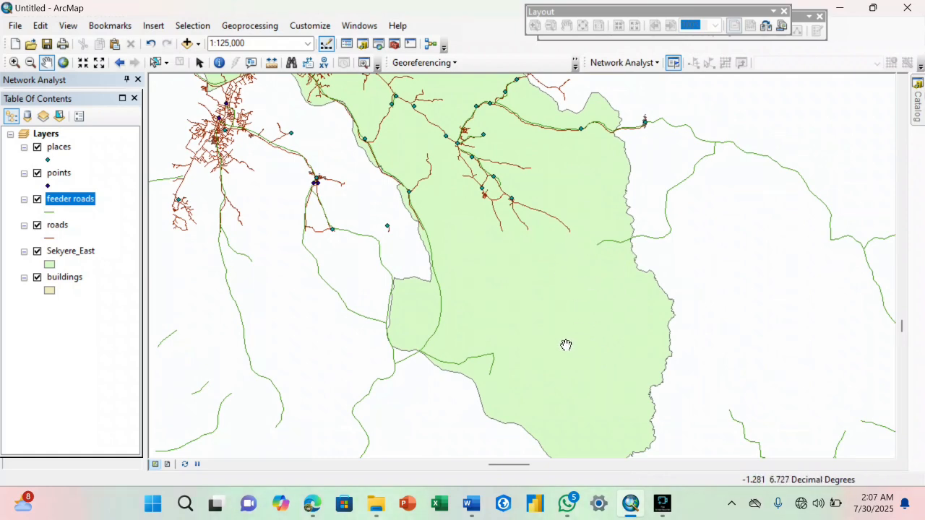
{"action": "left_click_drag", "start_coordinate": [429, 239], "coordinate": [550, 348]}
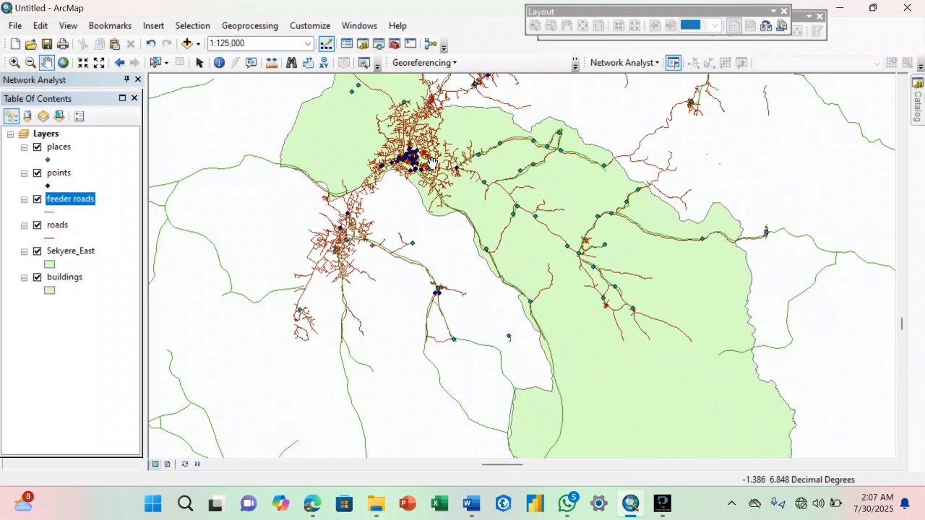
{"action": "left_click_drag", "start_coordinate": [504, 193], "coordinate": [419, 146]}
{"action": "left_click_drag", "start_coordinate": [515, 263], "coordinate": [439, 199]}
{"action": "mouse_move", "coordinate": [462, 224]}
{"action": "left_mouse_down"}
{"action": "mouse_move", "coordinate": [502, 274]}
{"action": "mouse_move", "coordinate": [524, 264]}
{"action": "mouse_move", "coordinate": [542, 305]}
{"action": "left_mouse_up"}
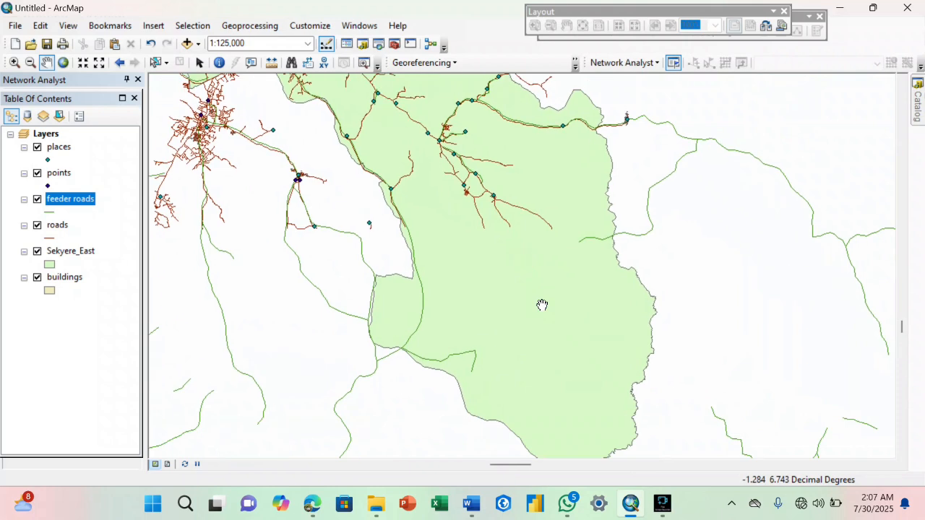
{"action": "left_click_drag", "start_coordinate": [594, 279], "coordinate": [623, 323]}
{"action": "left_click_drag", "start_coordinate": [522, 256], "coordinate": [522, 266]}
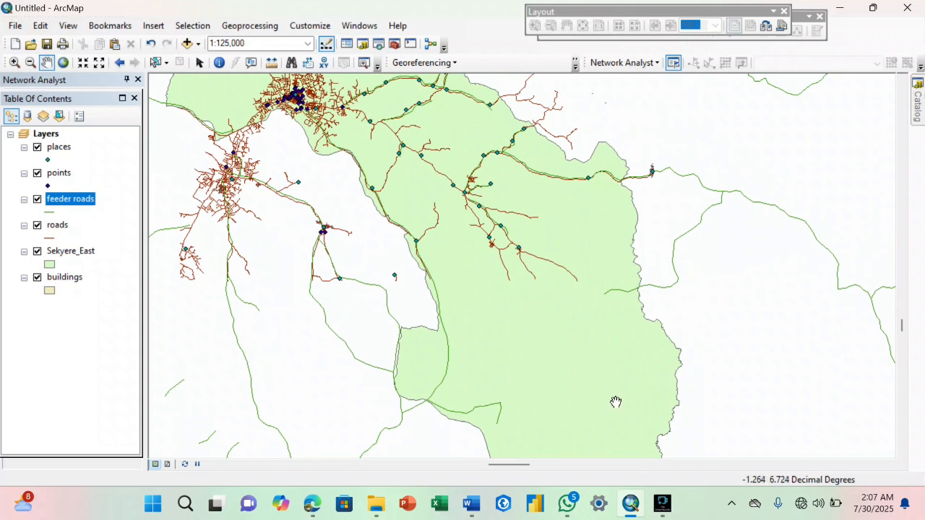
{"action": "mouse_move", "coordinate": [664, 504]}
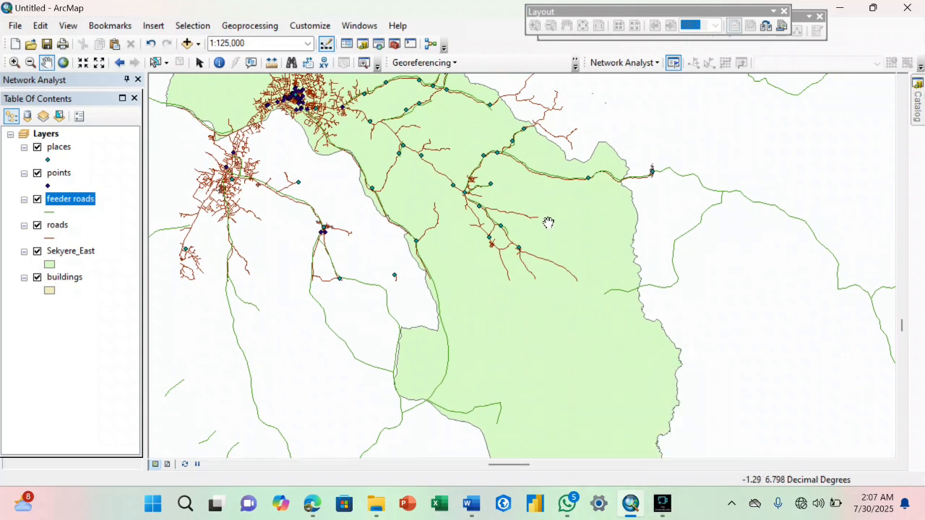